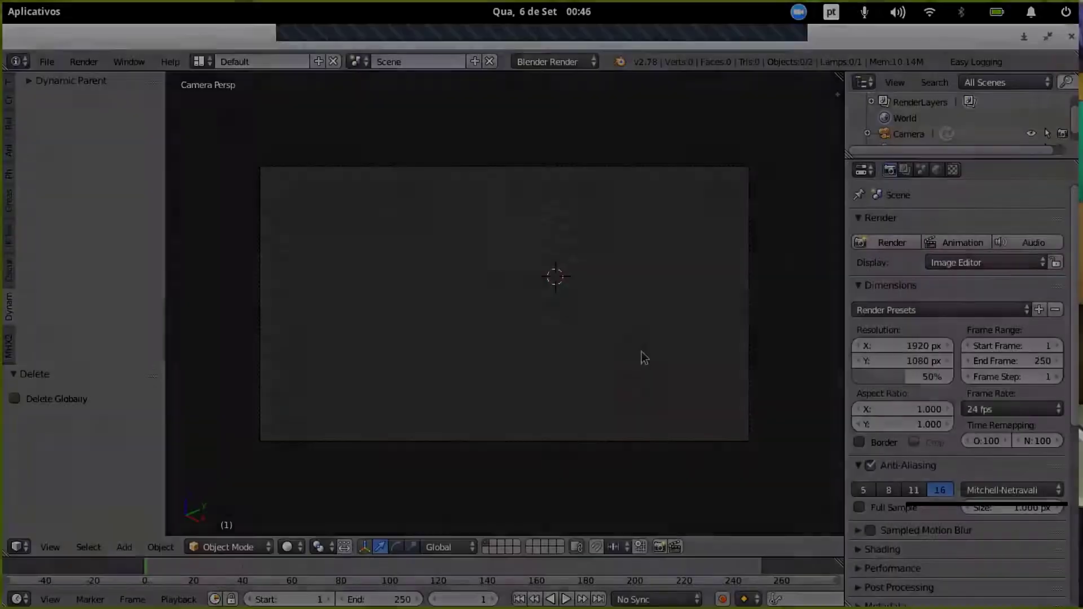
Step: Add a UV sphere (32 segments, 16 rings, size 1.000) through the operator search 'sph'
key(space)
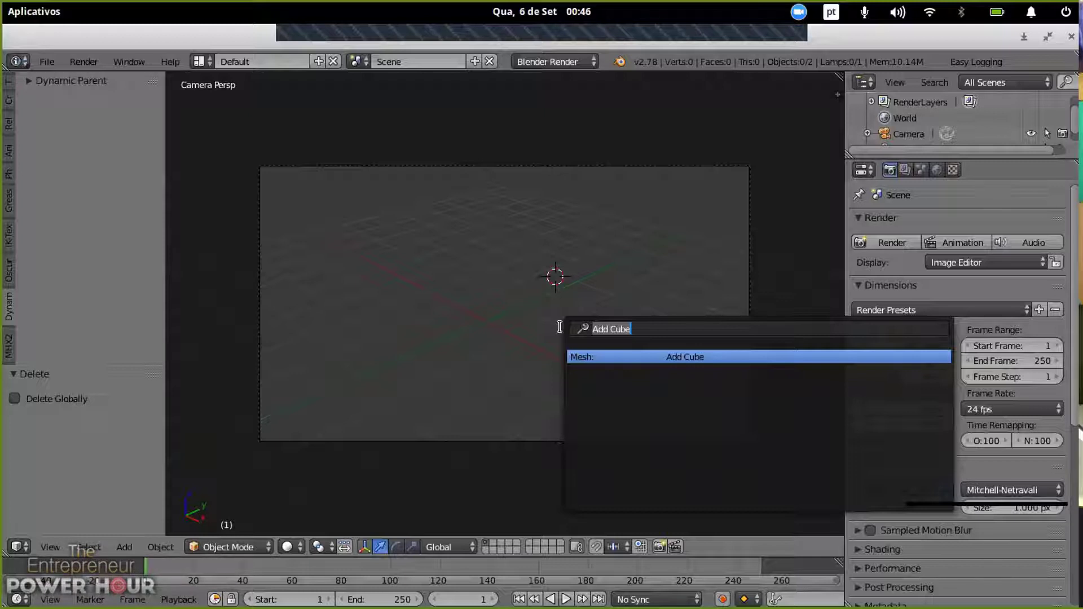
text(ci)
key(BackSpace)
key(BackSpace)
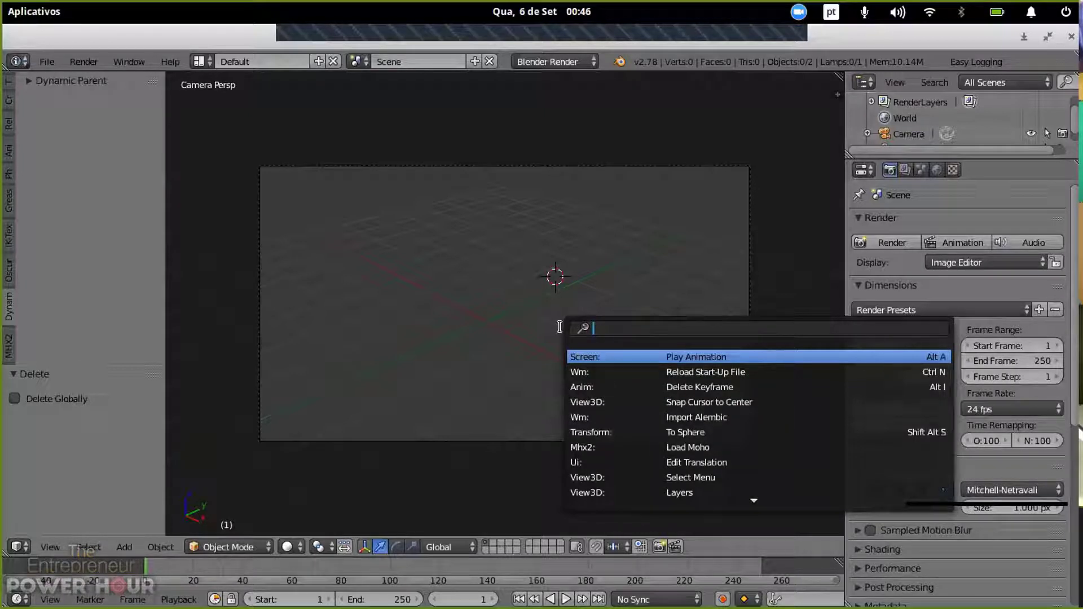
text(sph)
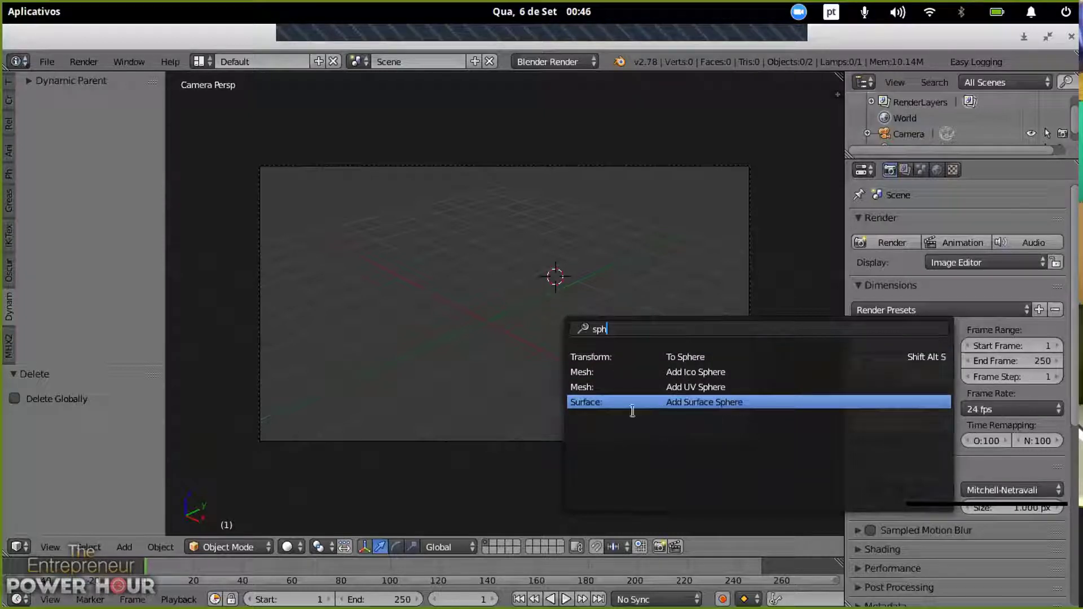
click(687, 386)
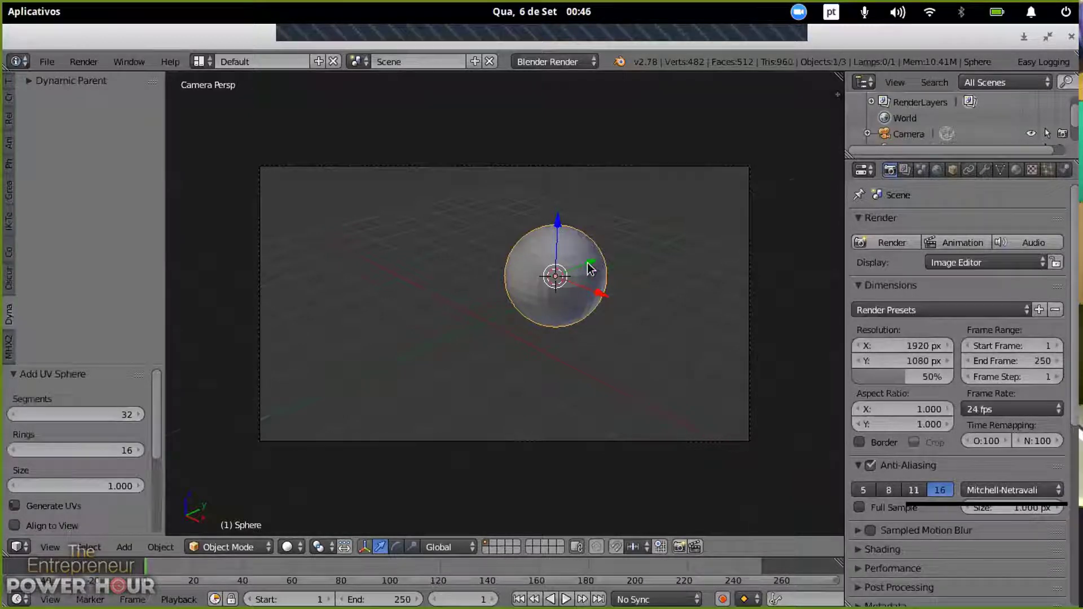
Step: Move the sphere along Y, X and Z, ending slightly left of and below centre
drag(588, 267, 580, 317)
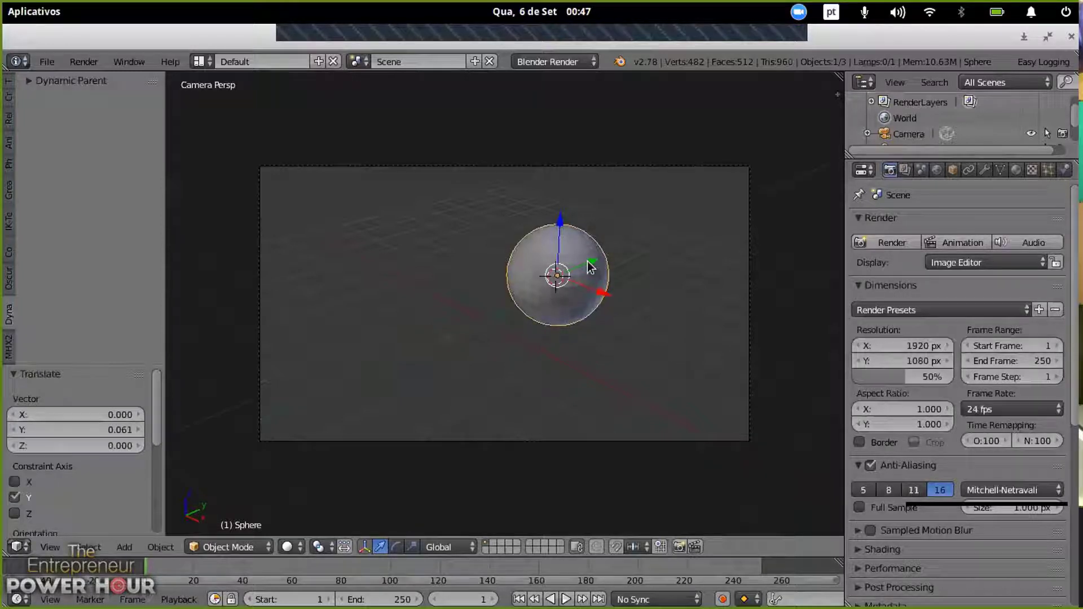
drag(587, 266, 571, 280)
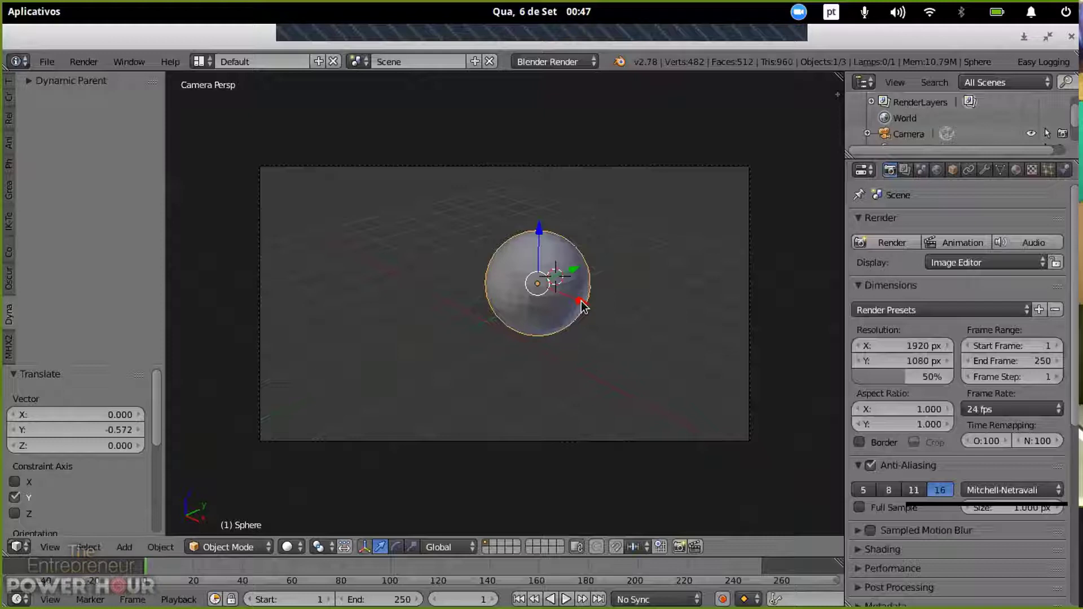
drag(575, 299, 533, 320)
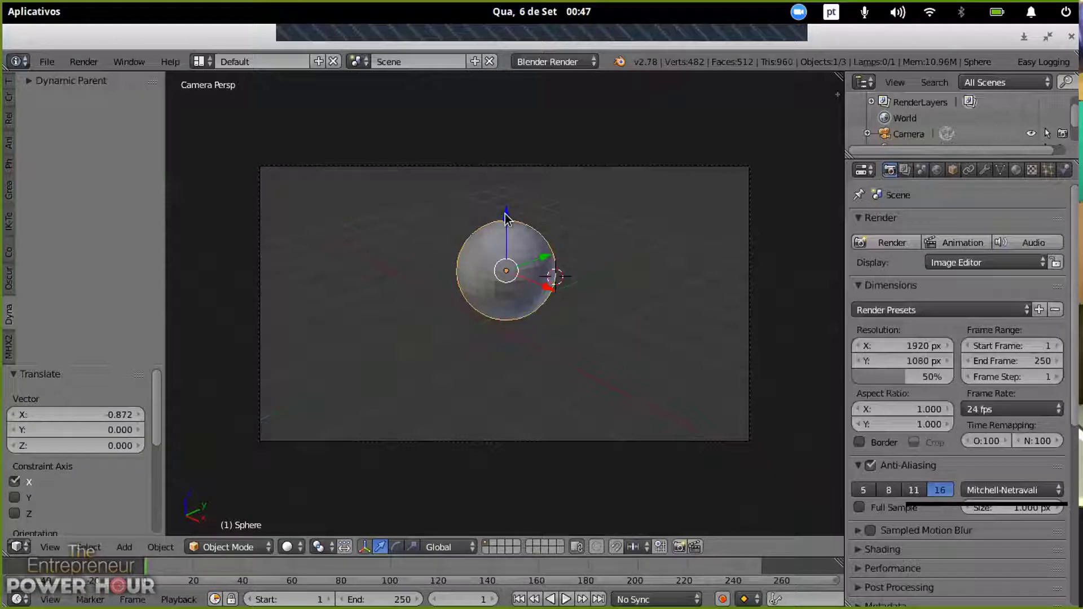
mouse_move(506, 217)
mouse_down()
mouse_move(520, 145)
mouse_move(499, 242)
mouse_move(513, 237)
mouse_up()
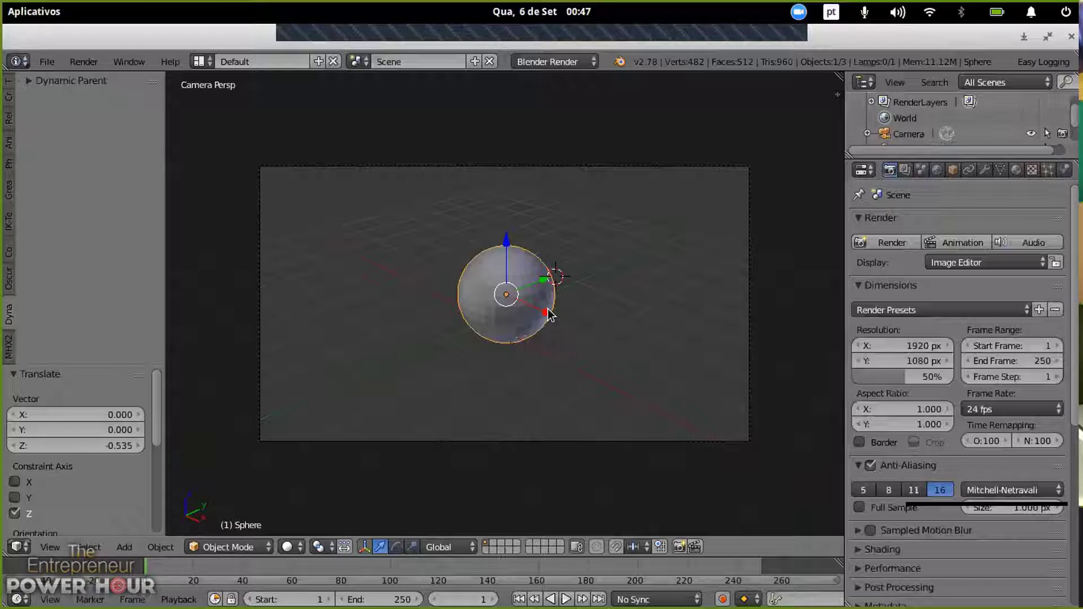
Step: Delete the sphere to empty the scene, then open the File menu
key(x)
click(548, 310)
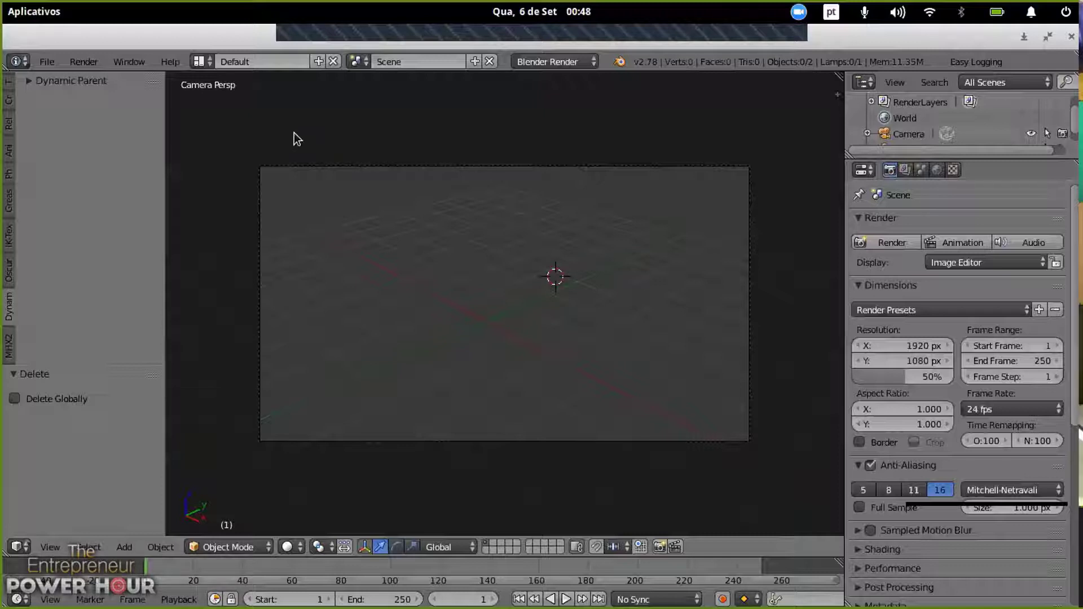
click(46, 61)
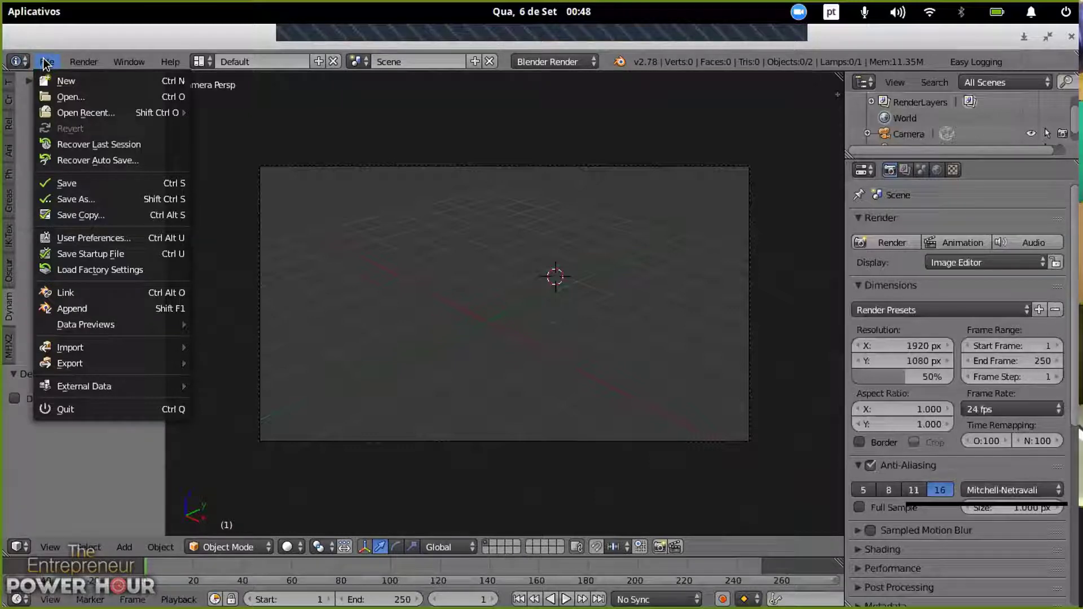
Step: Open User Preferences and filter the add-ons by 'image', showing Import Images as Planes enabled
click(55, 240)
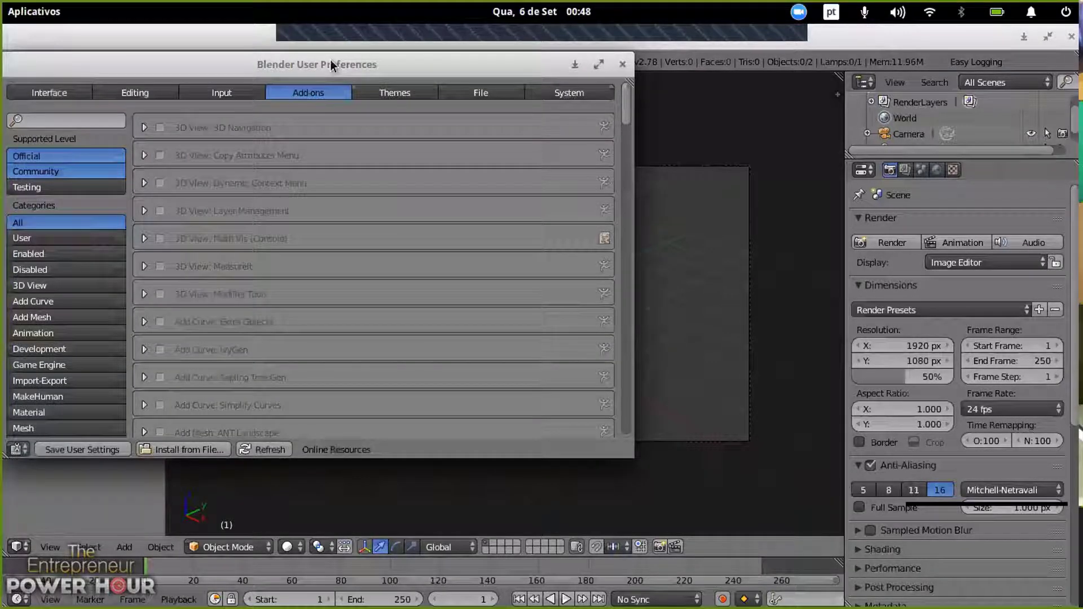
drag(330, 61, 465, 94)
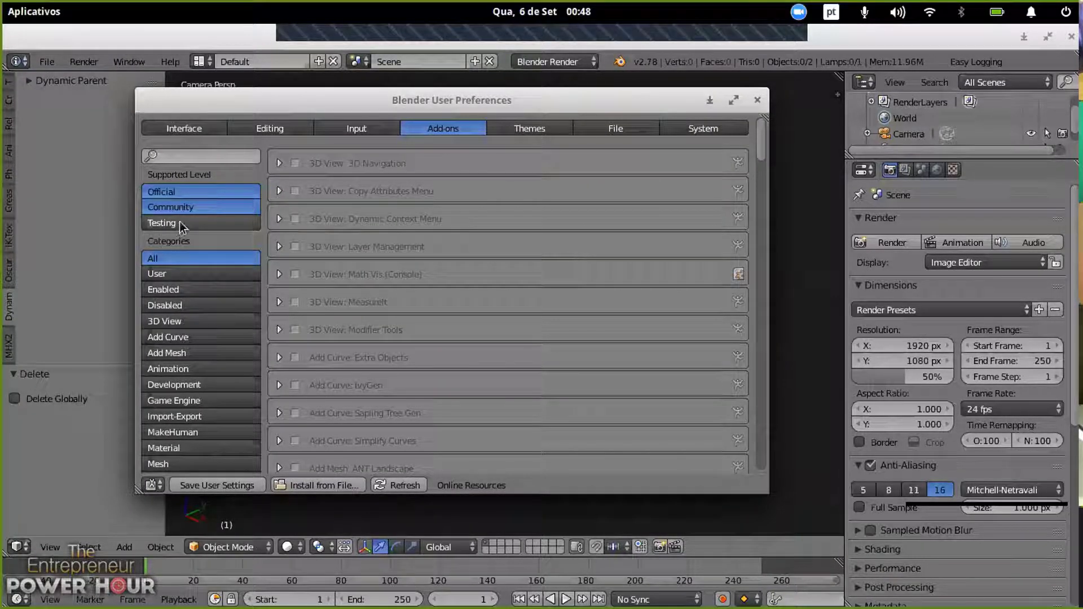
click(191, 155)
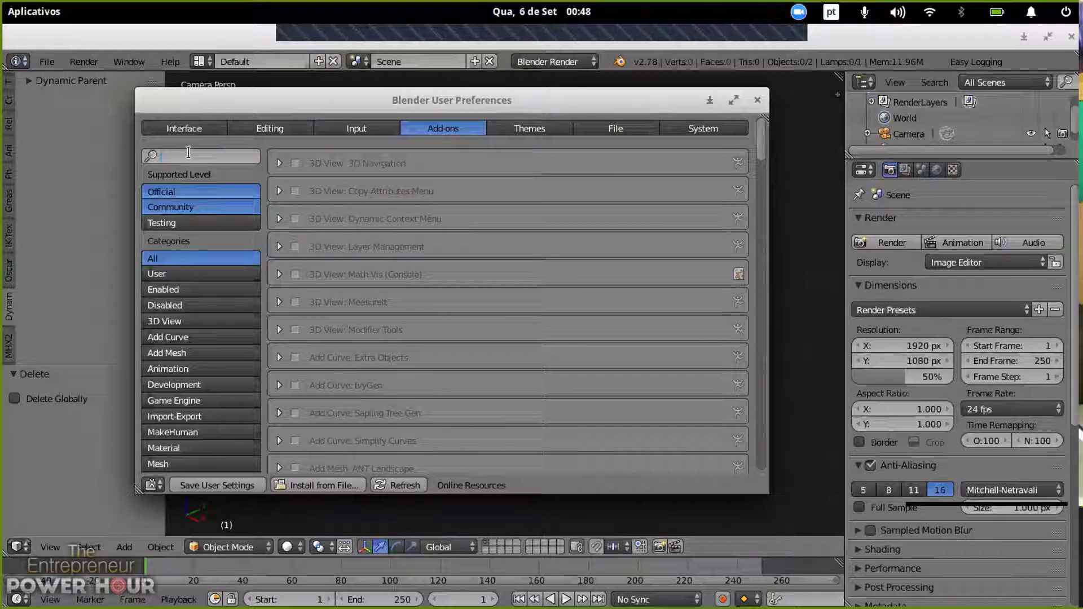
text(image)
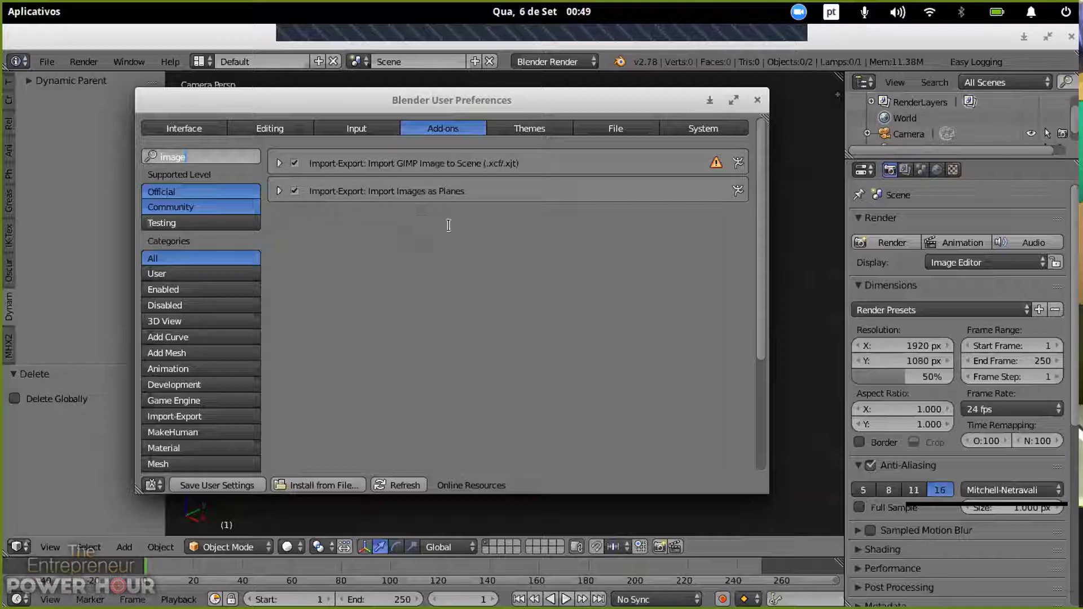
Step: Look through the System, Interface and File preference pages, scrolling the System page
click(699, 130)
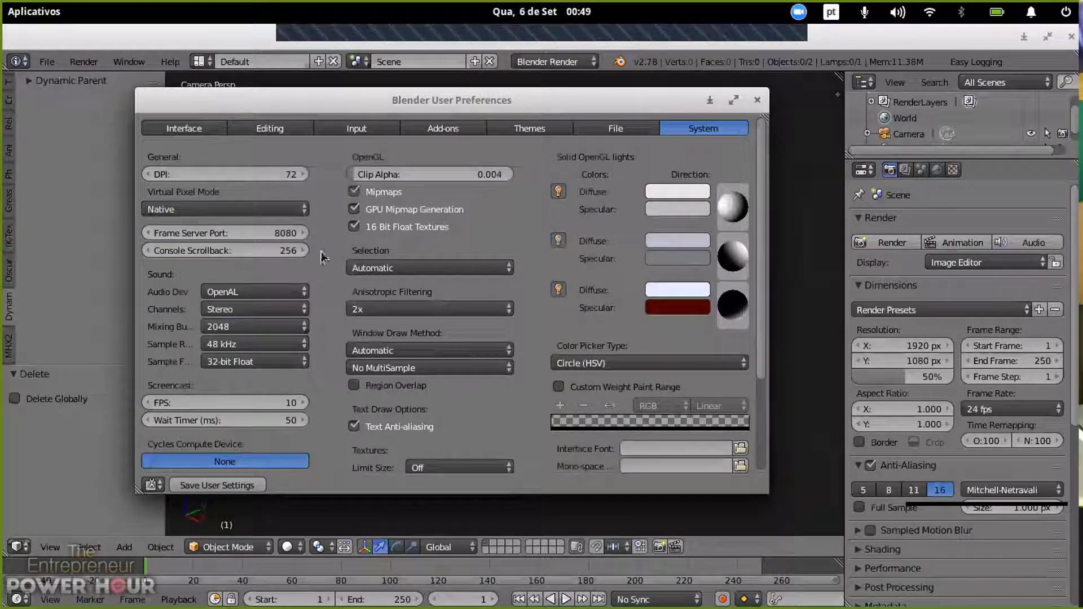
scroll(340, 245, down, 5)
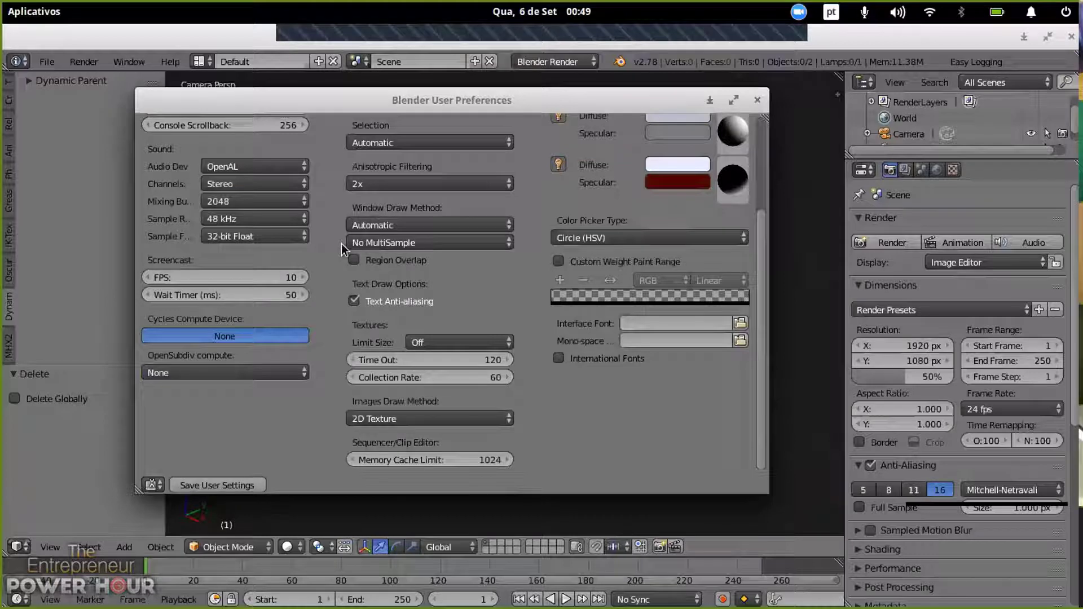
scroll(341, 244, up, 5)
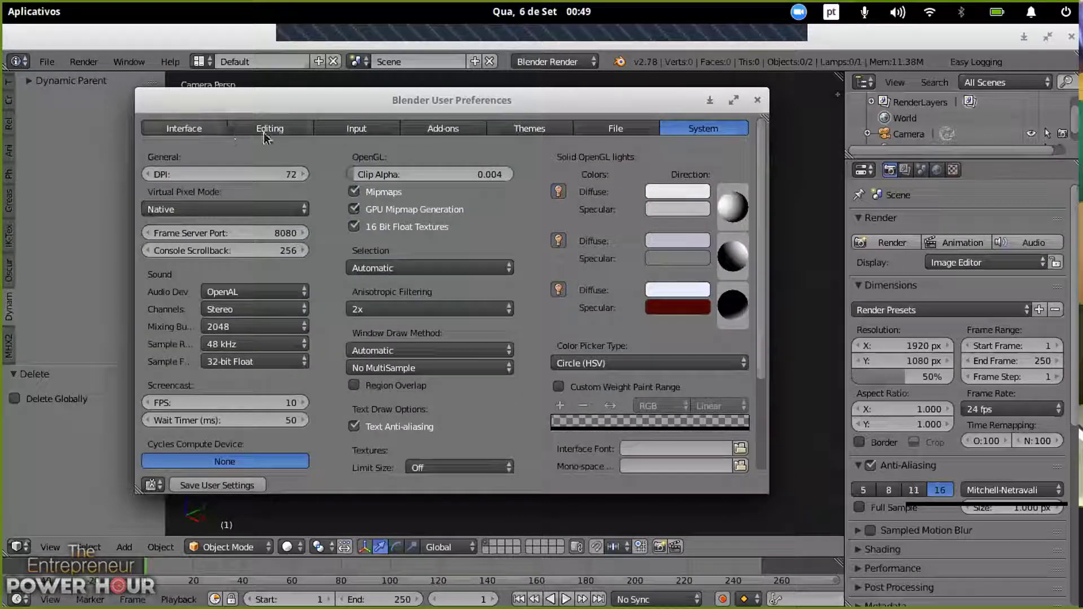
click(189, 126)
click(635, 127)
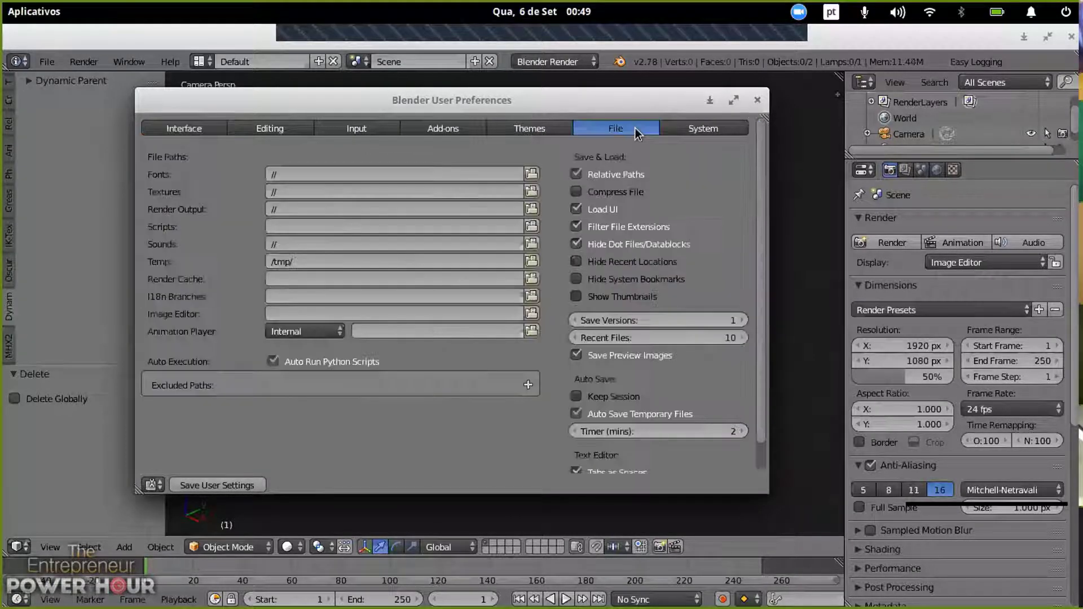
click(695, 130)
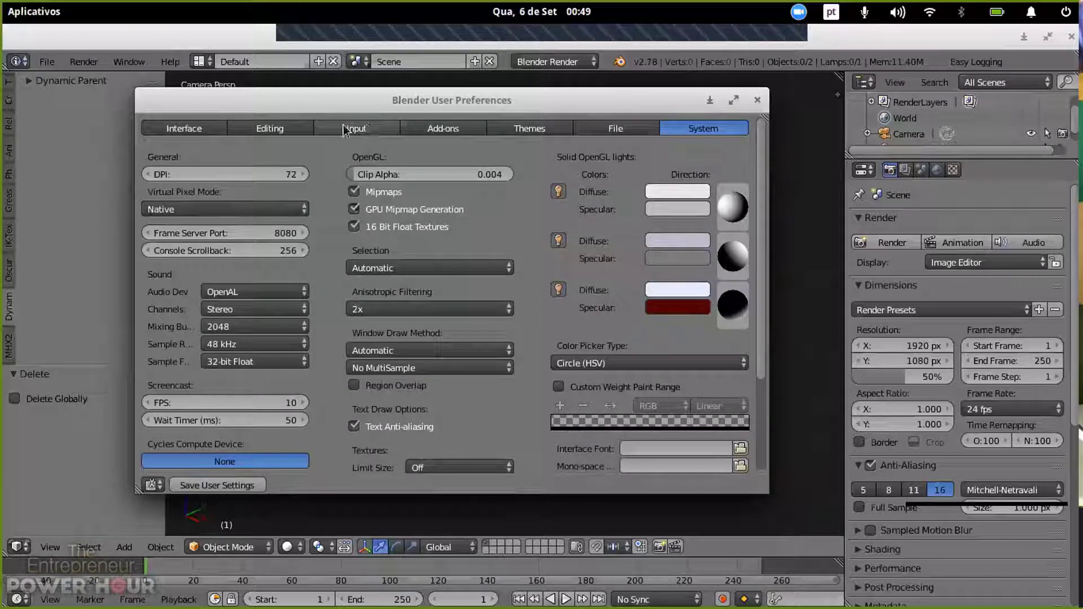
Step: Revisit the System, File and Add-ons pages, ending on Input with Emulate Numpad enabled
scroll(320, 219, down, 5)
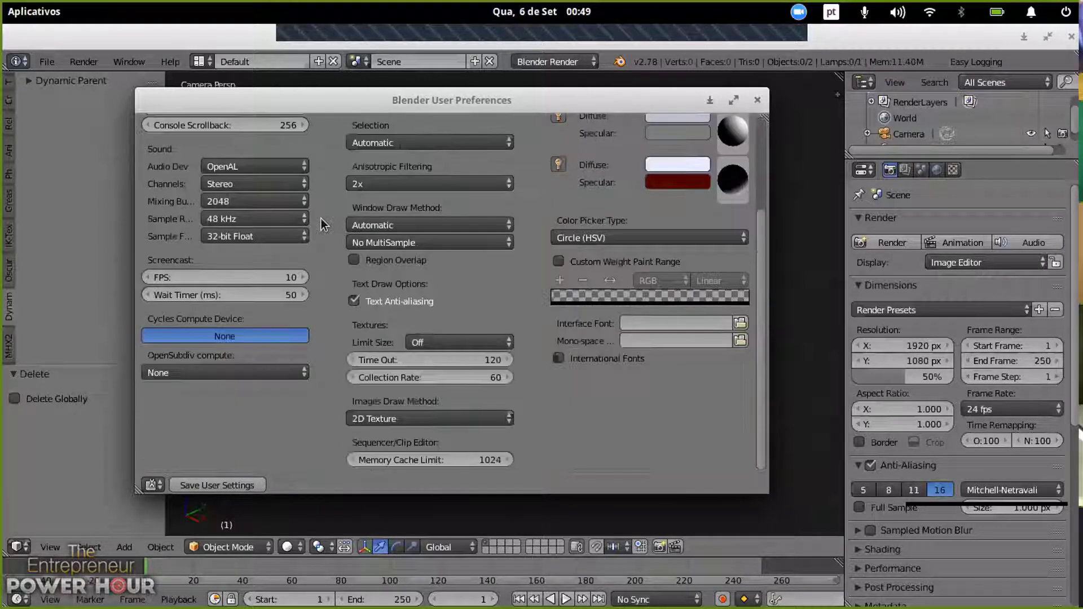
scroll(320, 218, up, 5)
click(608, 128)
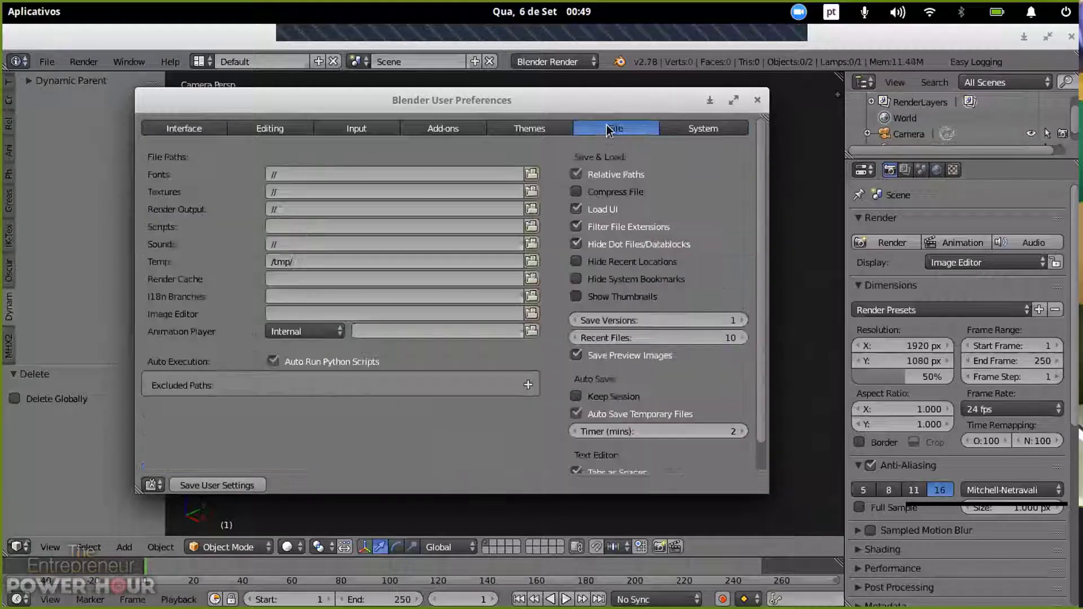
click(449, 128)
click(357, 128)
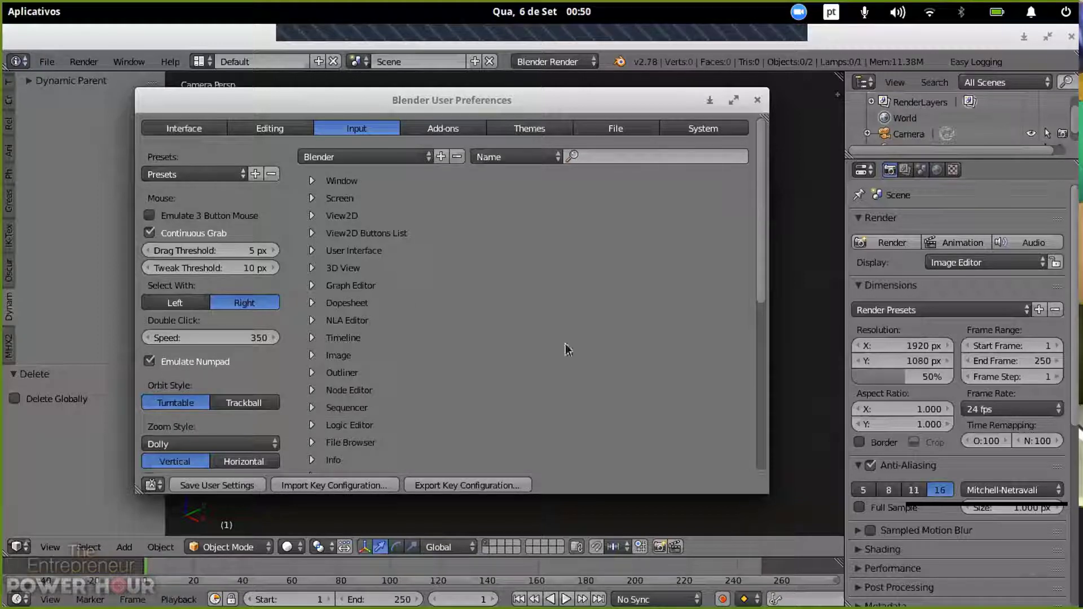
Step: Return to Add-ons and clear the 'image' search so every add-on is listed
click(431, 130)
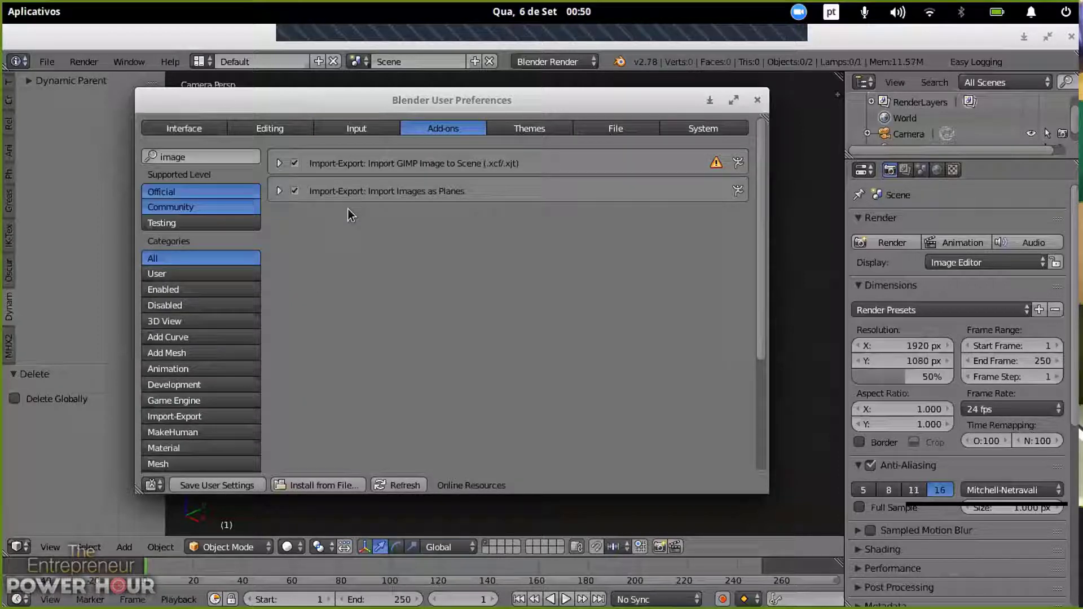
click(218, 157)
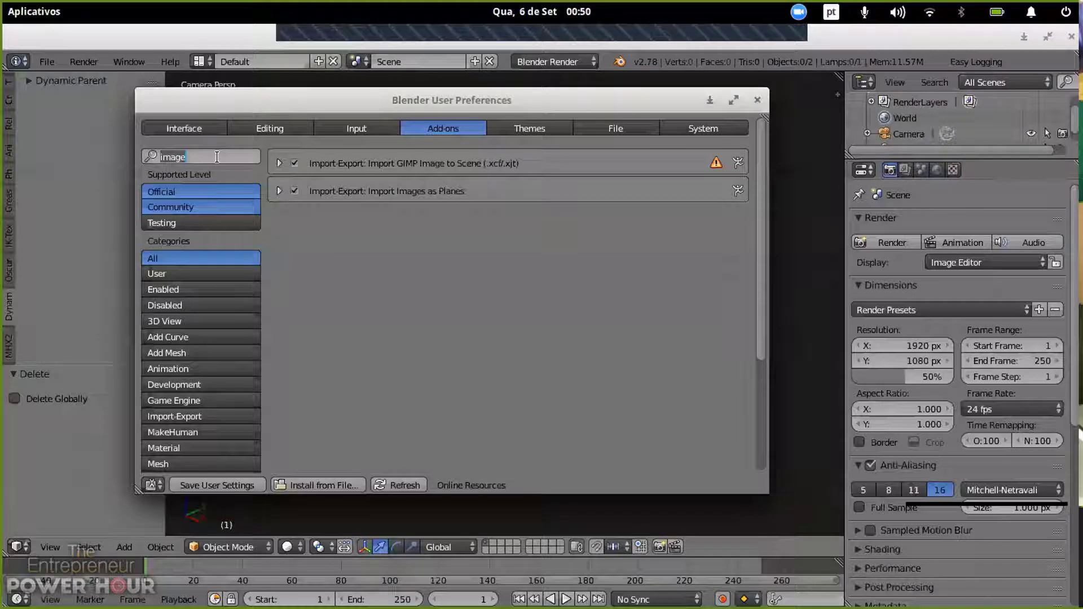
key(BackSpace)
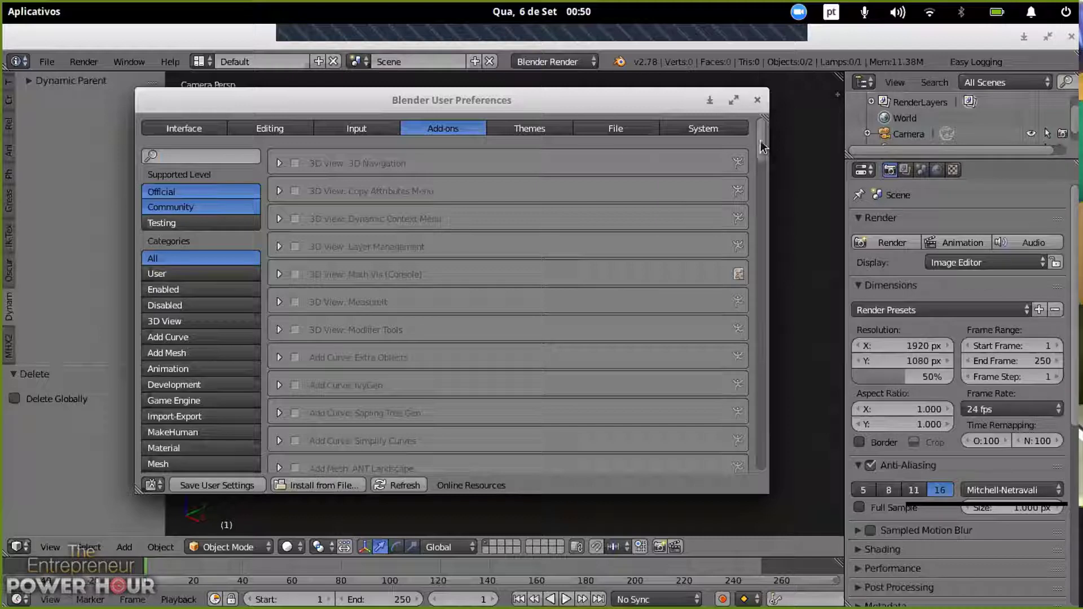
Step: Scroll the add-on list, view the Input page, and close the preferences window
drag(761, 146, 694, 73)
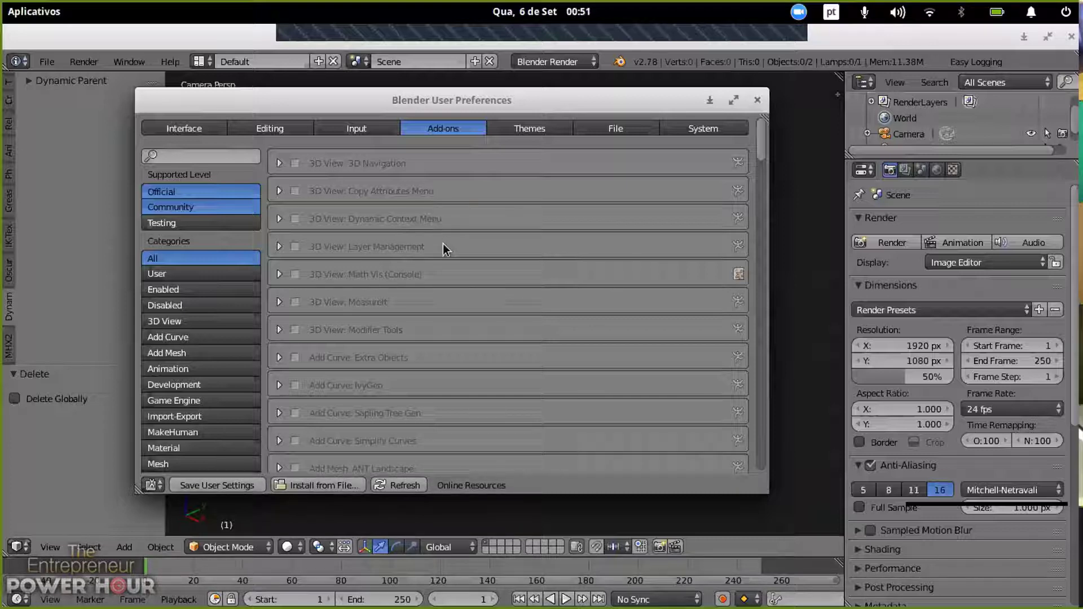
click(366, 125)
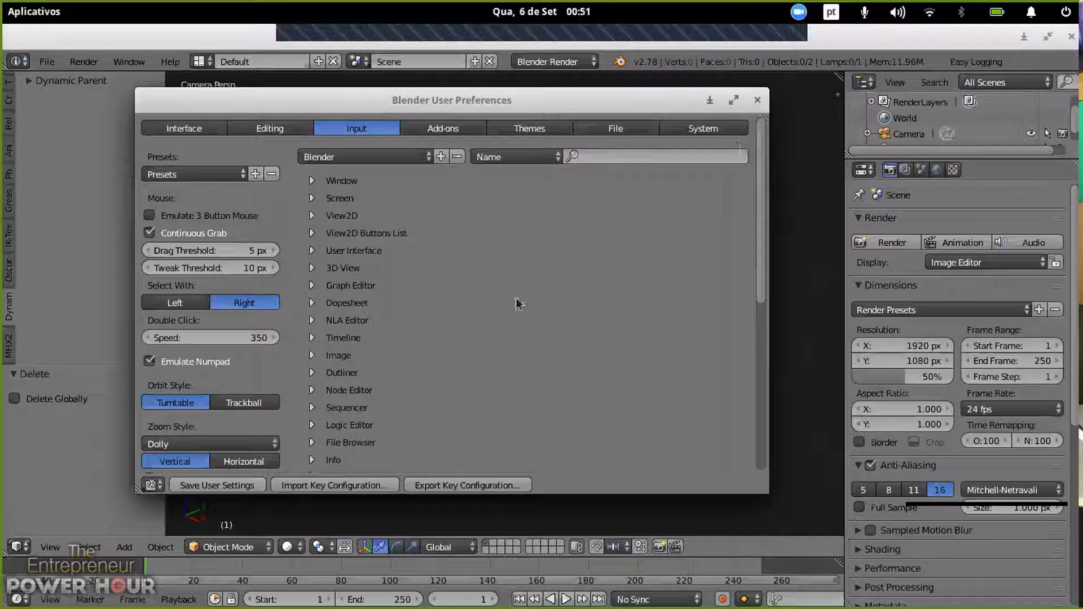
click(757, 101)
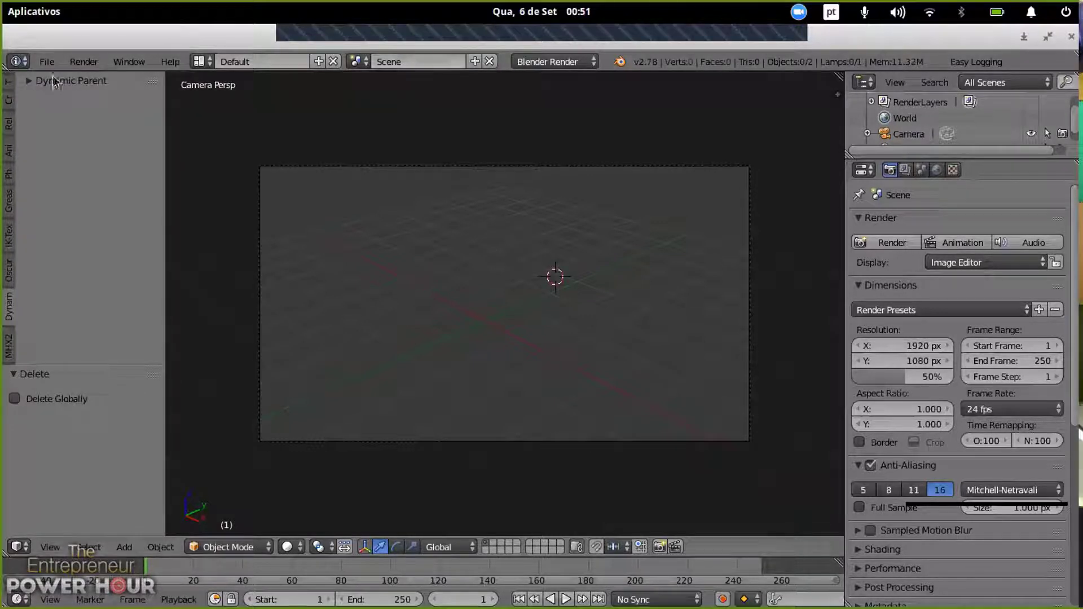
Step: Open the File > Import > Images as Planes file browser
click(46, 62)
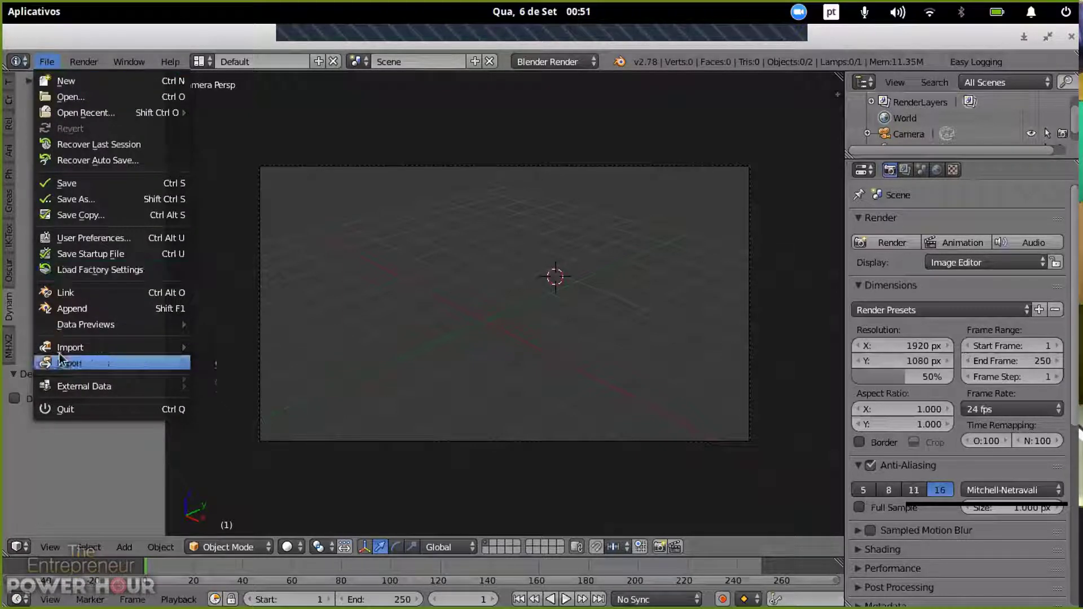
mouse_move(60, 348)
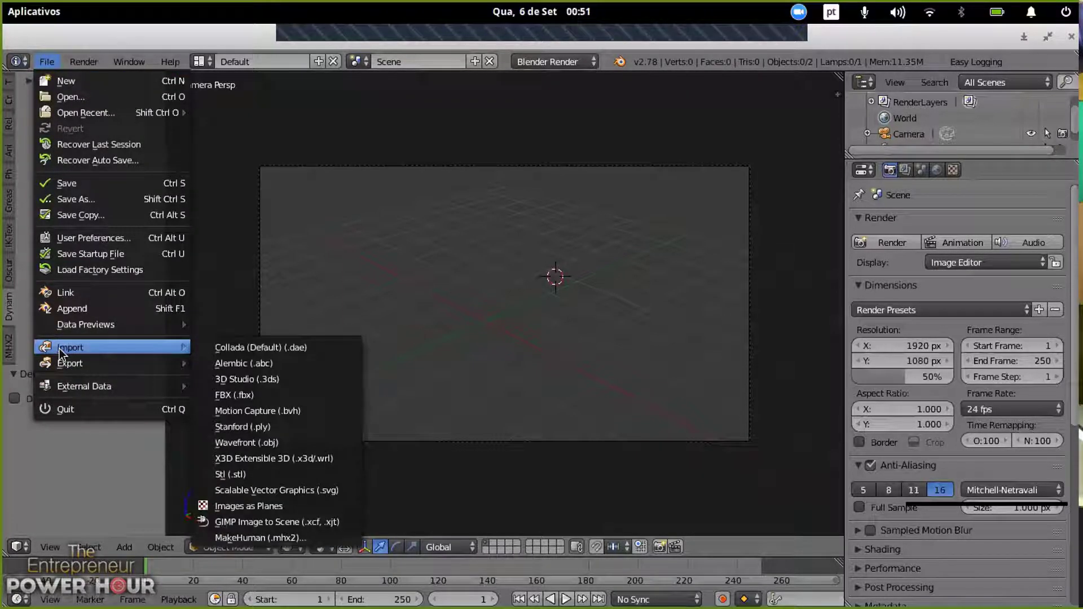
click(241, 503)
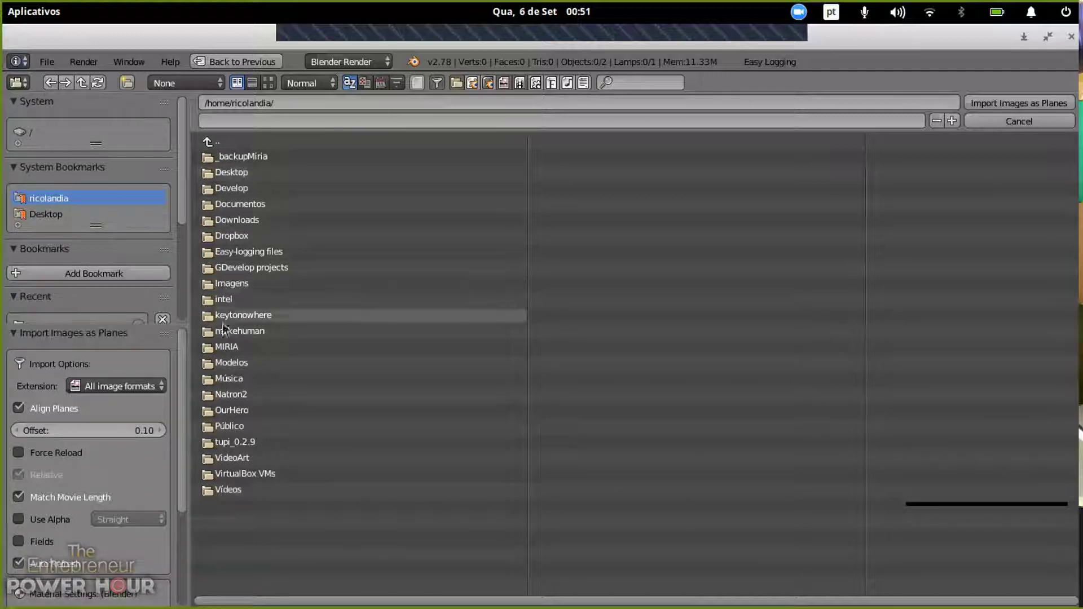
Step: Browse Documentos > Rizomatico > 03-trabalhos > CardsJogadores to images_[Arte_animar] and select pires.png
double_click(254, 203)
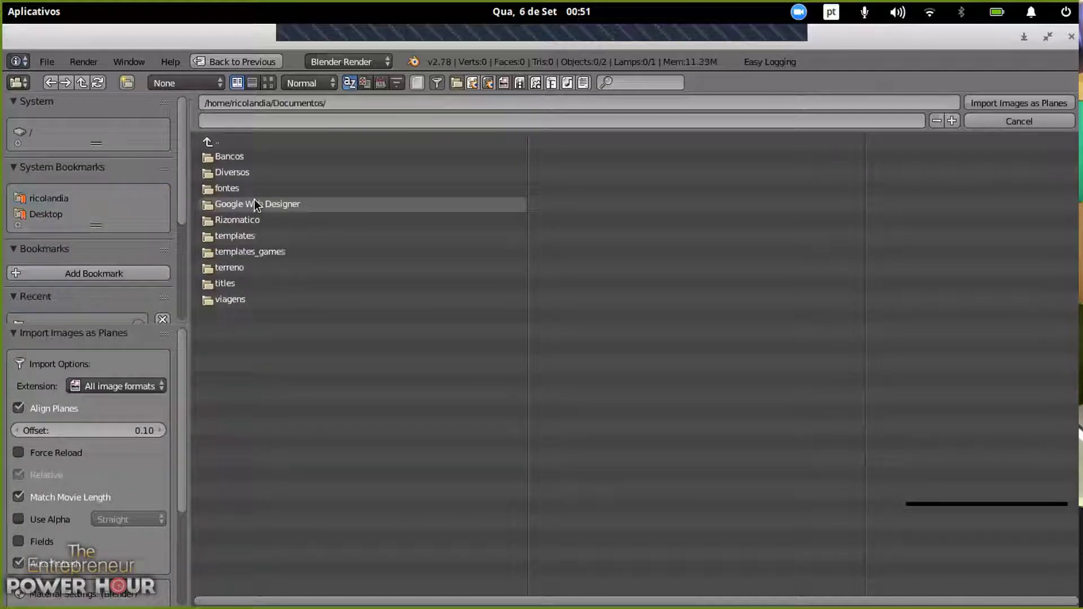
double_click(257, 220)
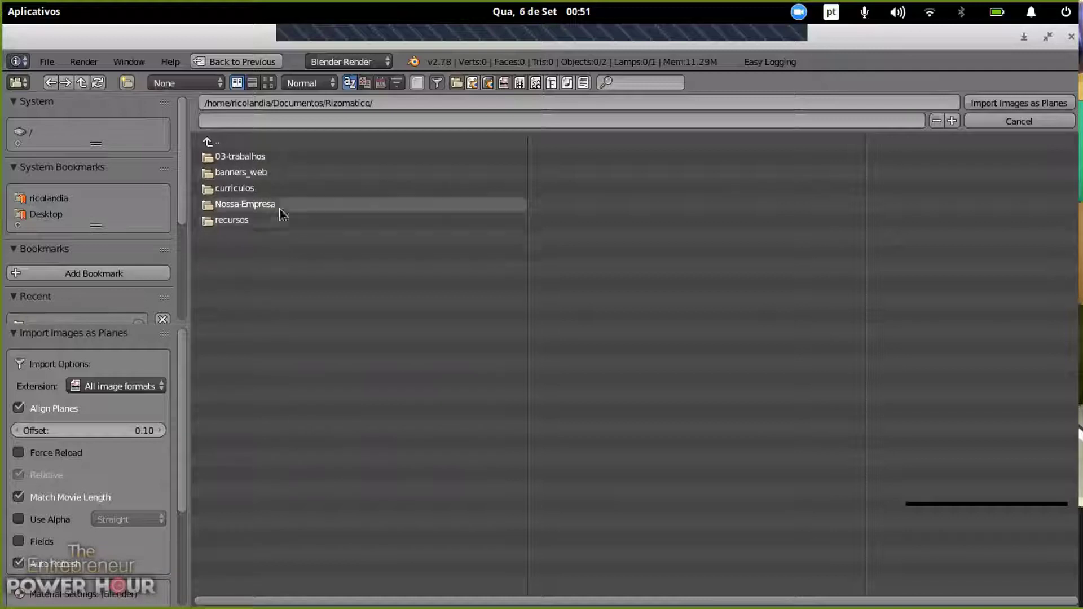
double_click(248, 157)
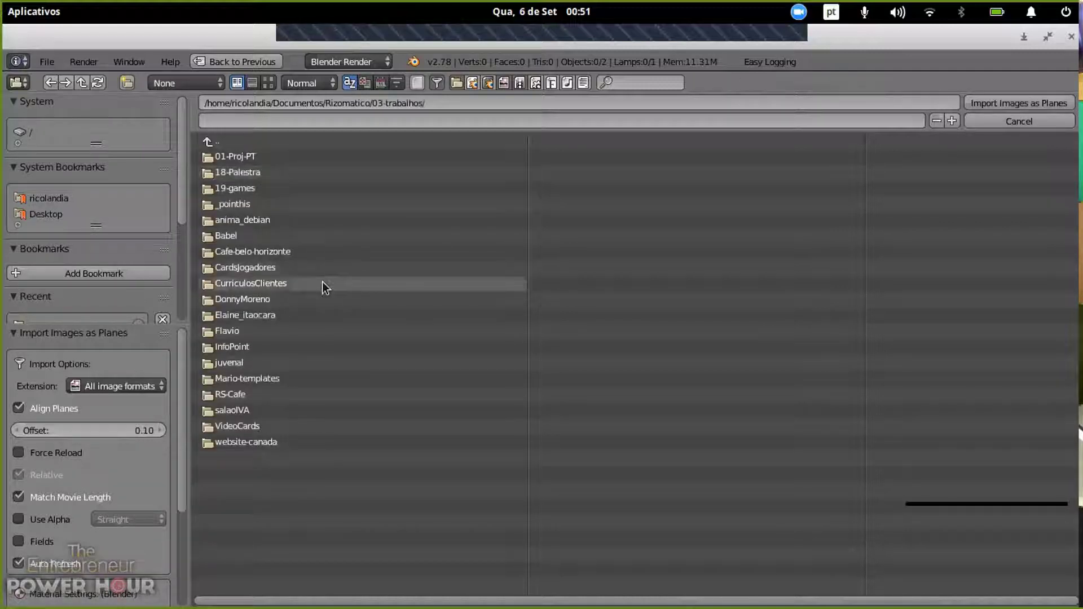
double_click(273, 266)
double_click(265, 187)
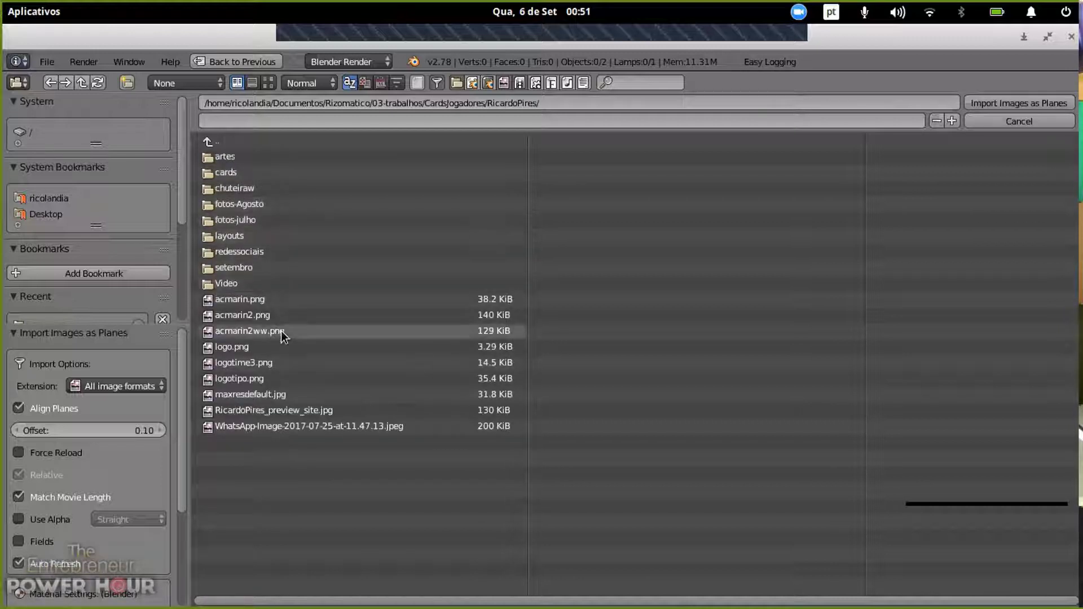
double_click(235, 157)
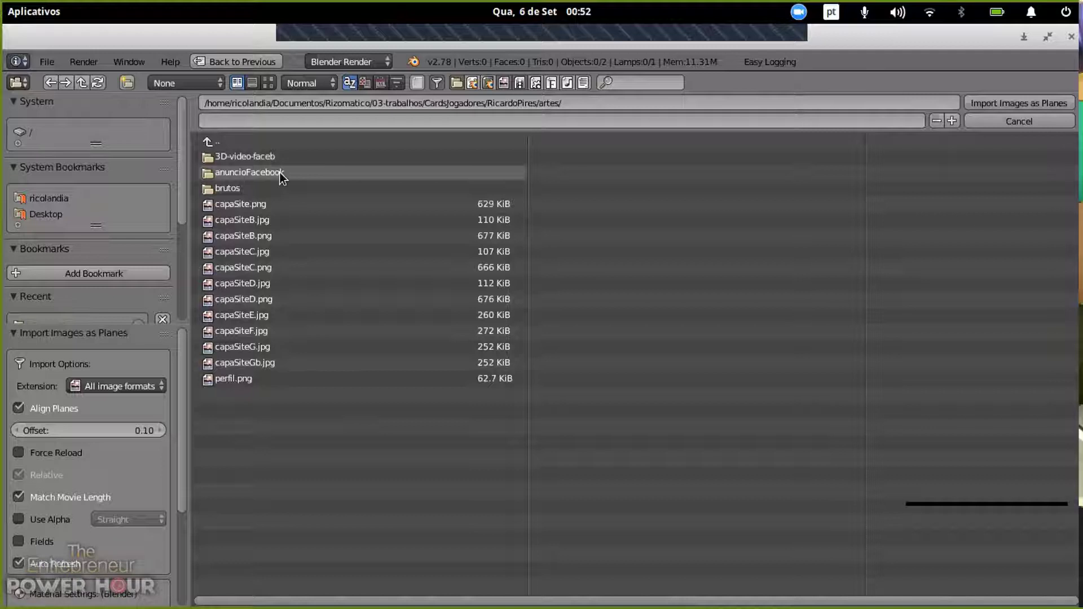
double_click(279, 158)
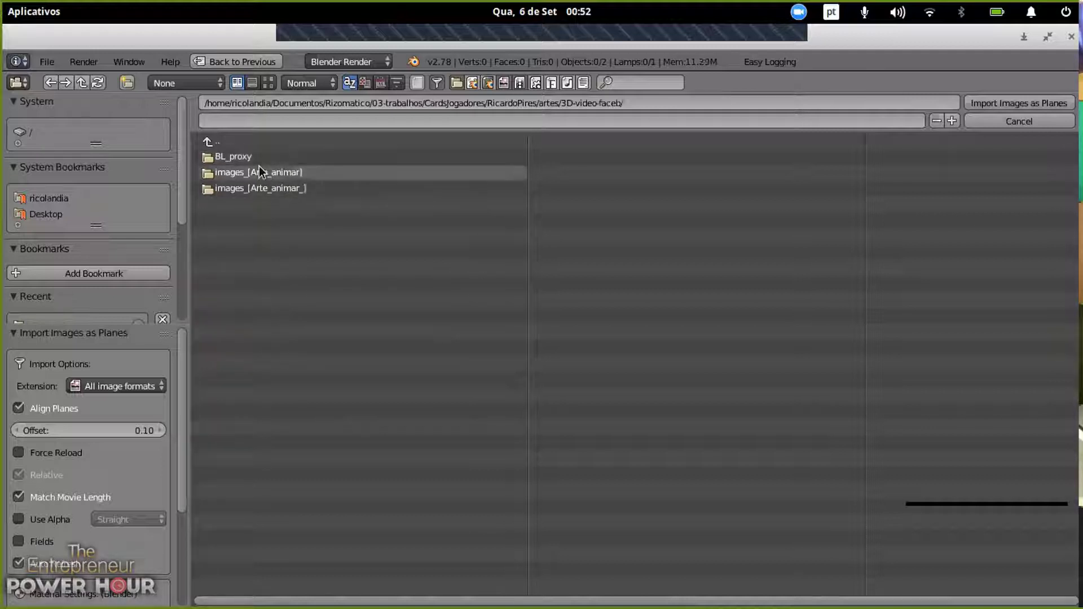
double_click(305, 174)
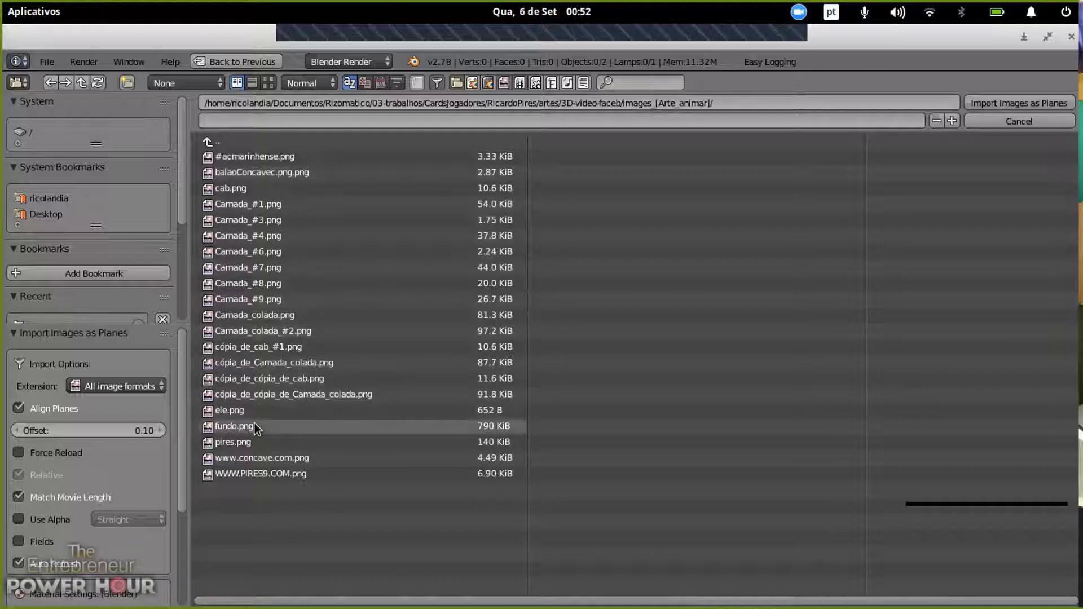
click(250, 444)
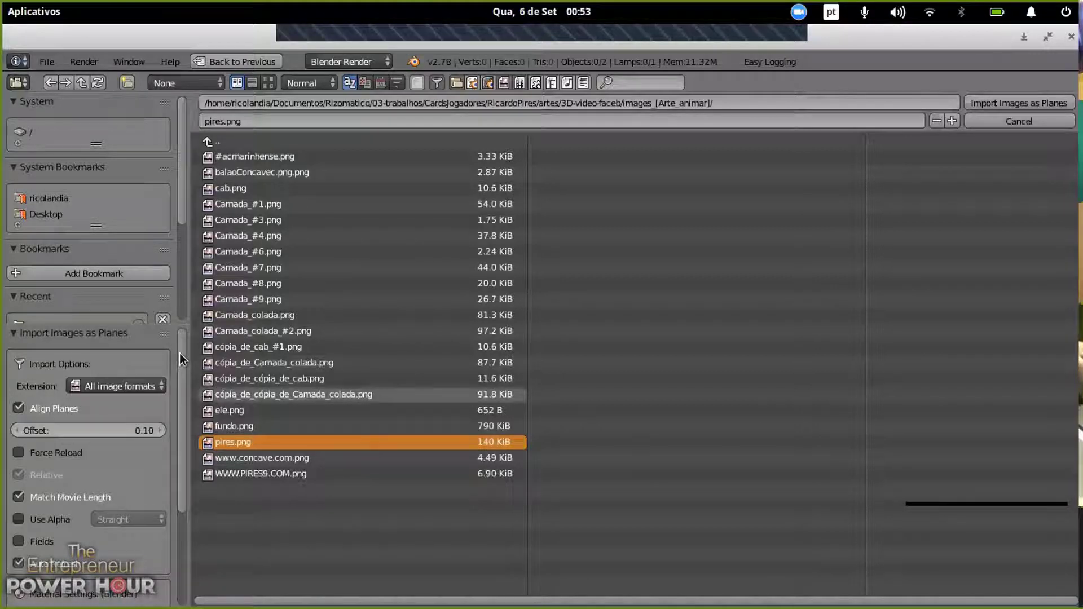
Step: Import pires.png as a plane with Use Alpha, Shadeless and Z Transparency enabled
drag(179, 353, 180, 394)
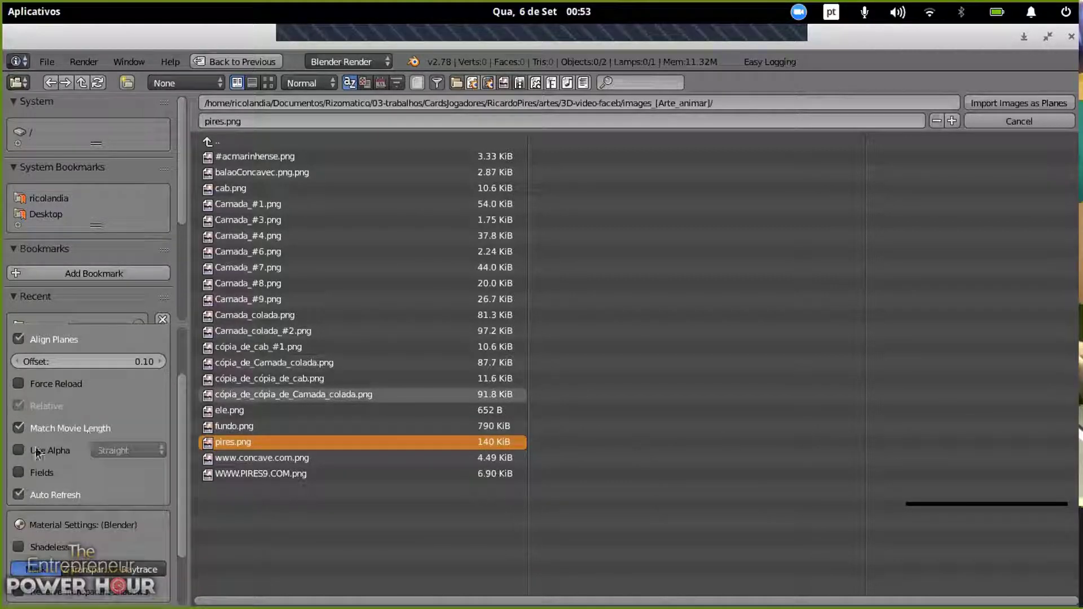
click(18, 450)
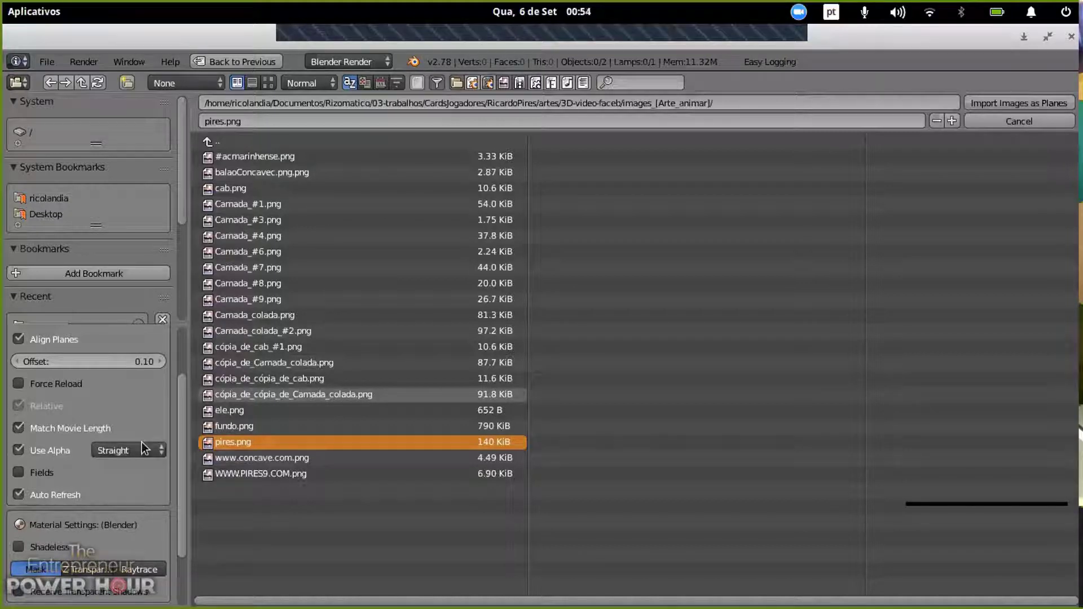
drag(181, 388, 180, 472)
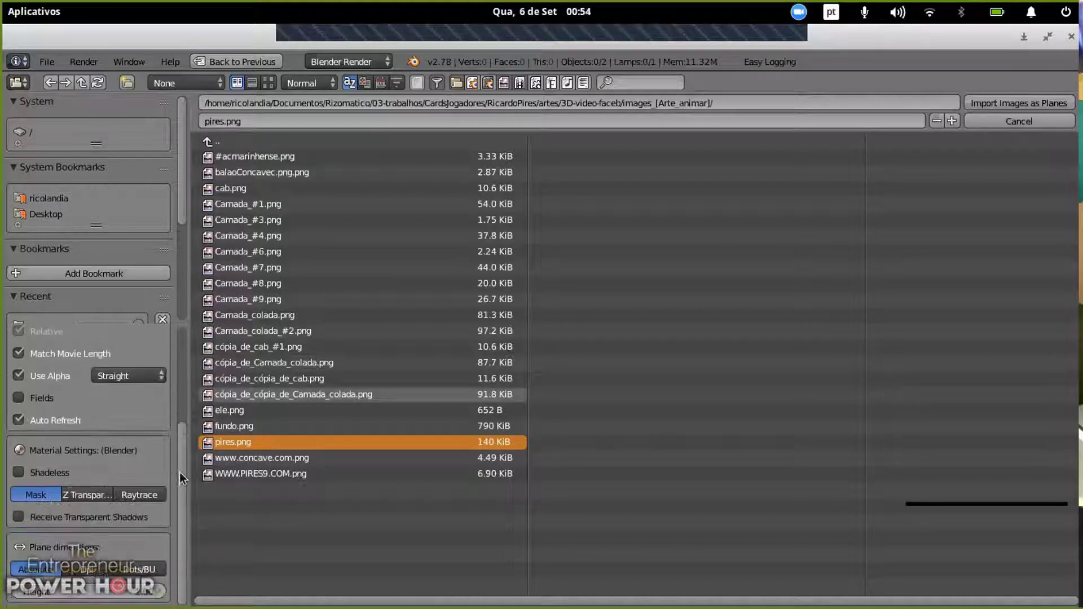
click(20, 473)
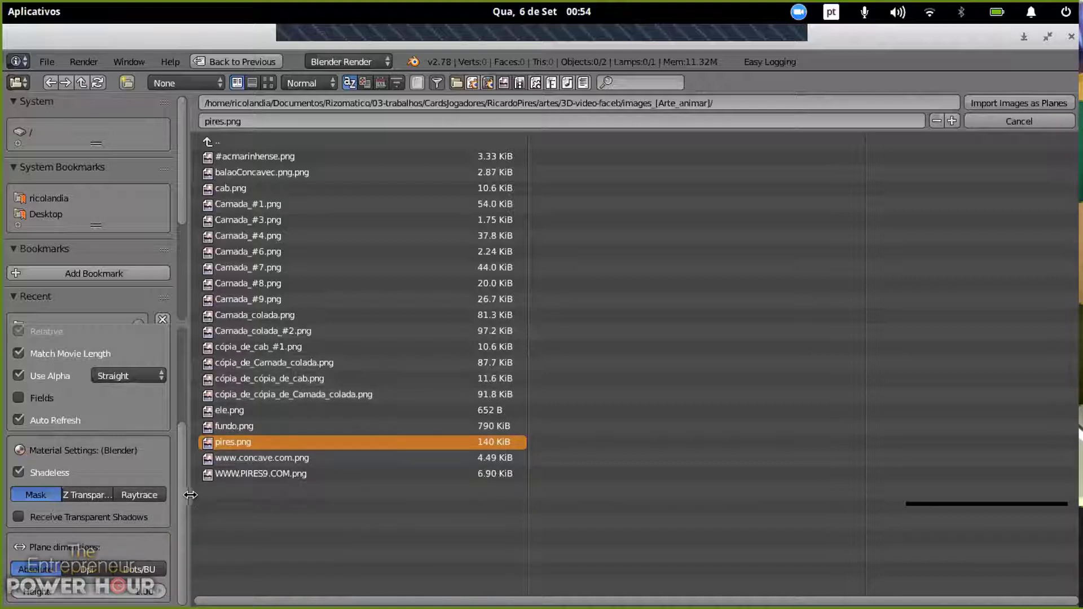
drag(189, 495, 208, 492)
click(102, 492)
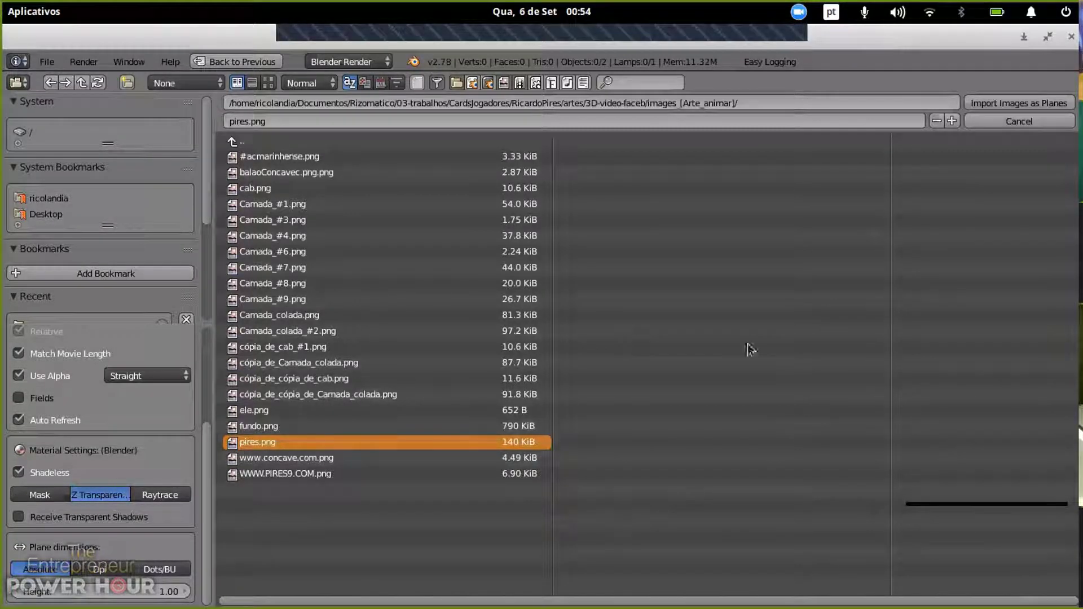
click(1017, 103)
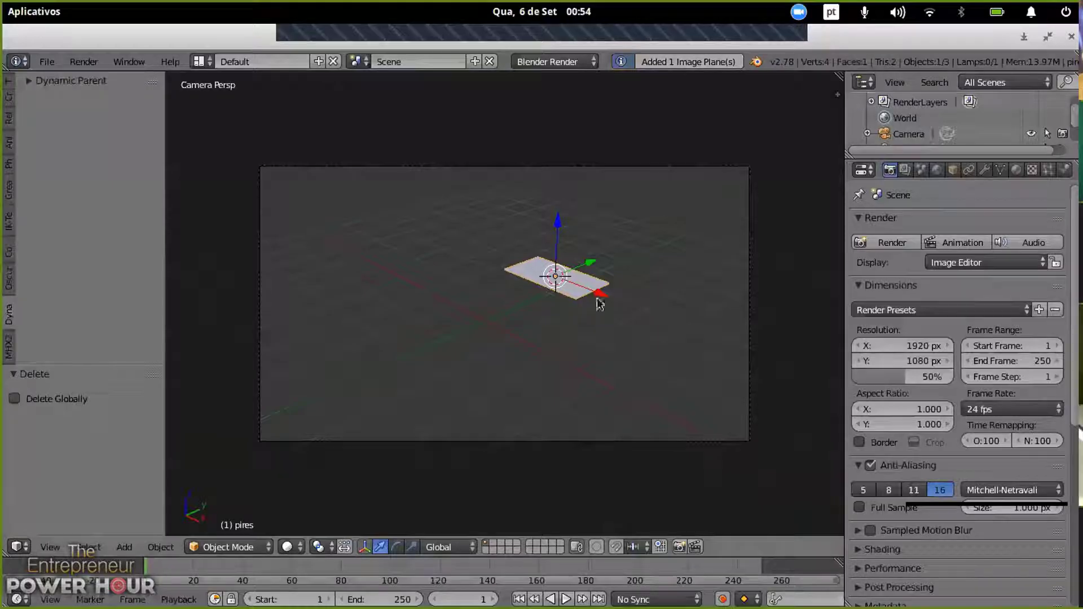
scroll(604, 332, up, 1)
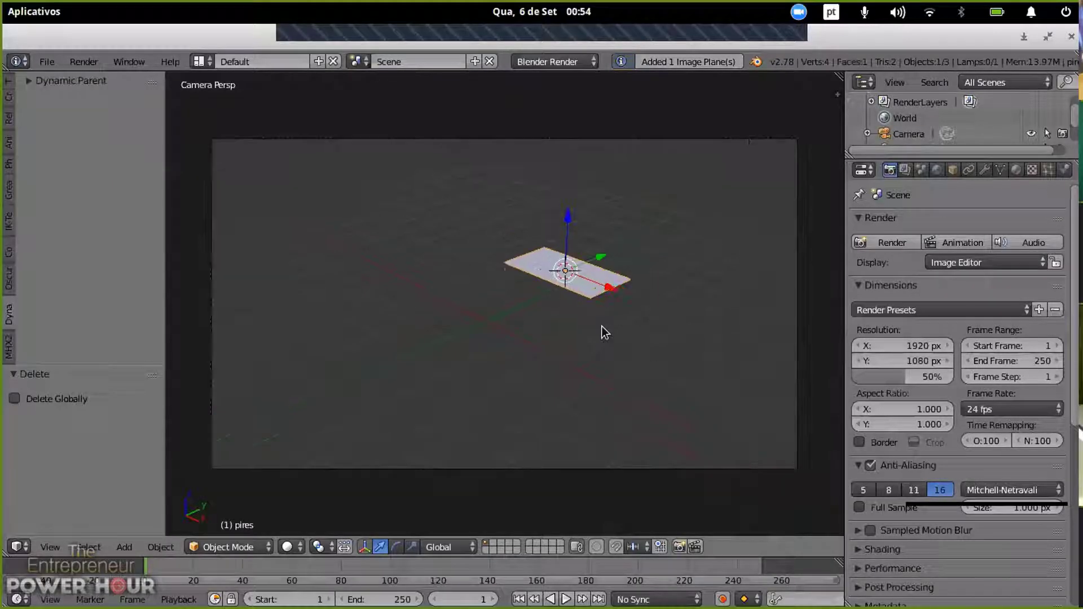
scroll(601, 326, up, 1)
scroll(601, 326, down, 3)
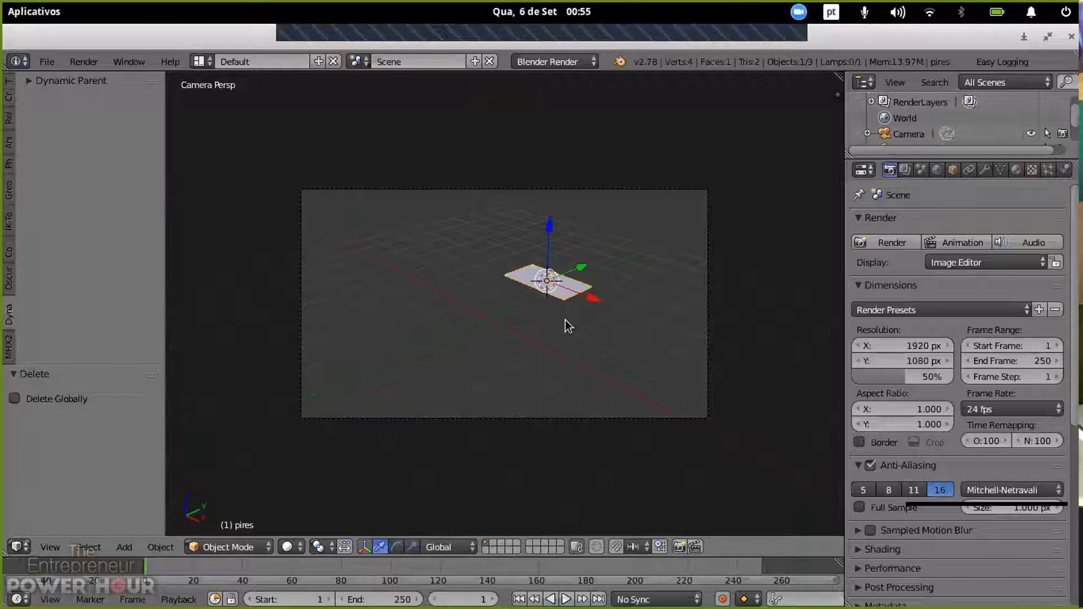
click(288, 546)
click(324, 477)
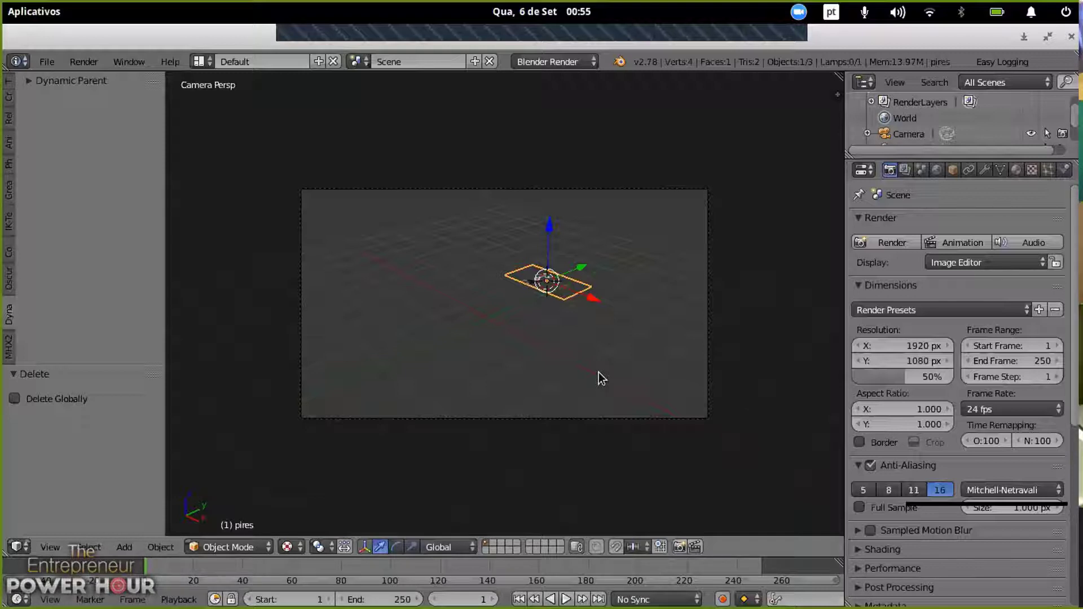
scroll(600, 373, up, 4)
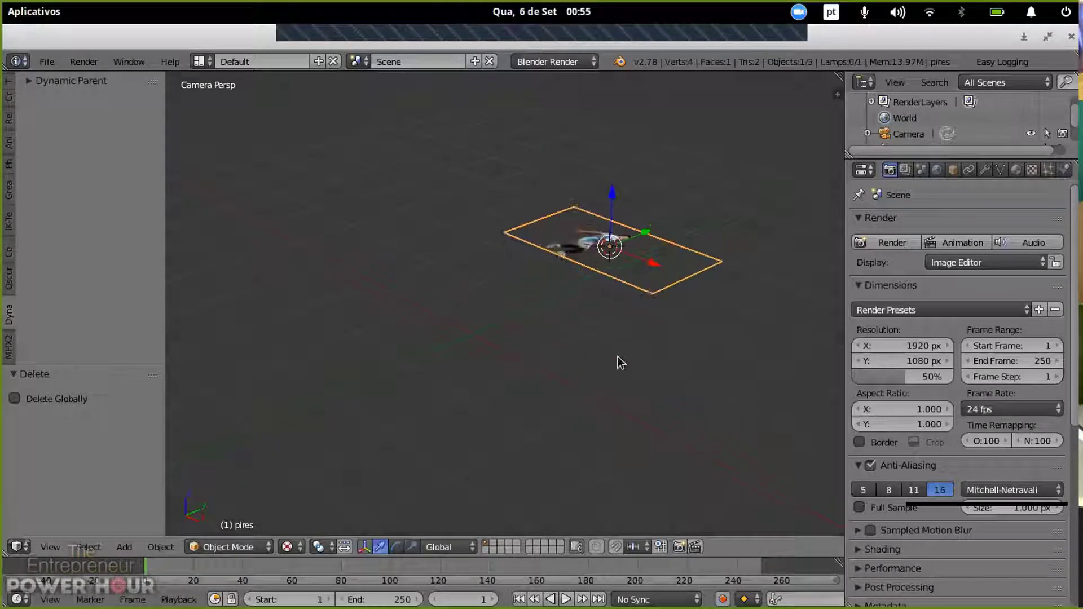
scroll(621, 363, down, 4)
scroll(621, 362, up, 5)
scroll(621, 362, down, 3)
scroll(617, 355, down, 2)
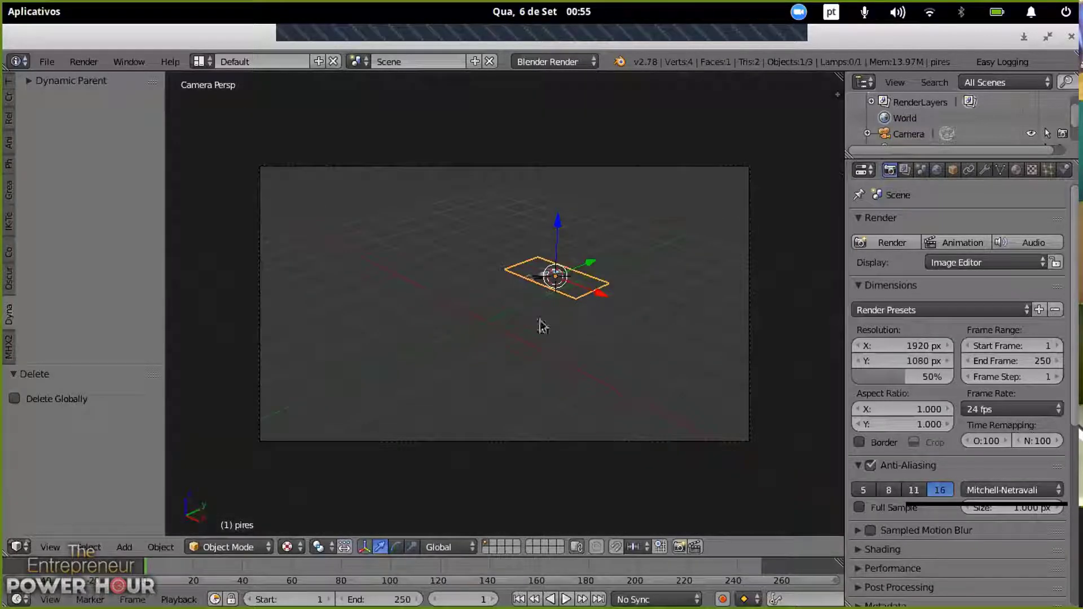
click(289, 547)
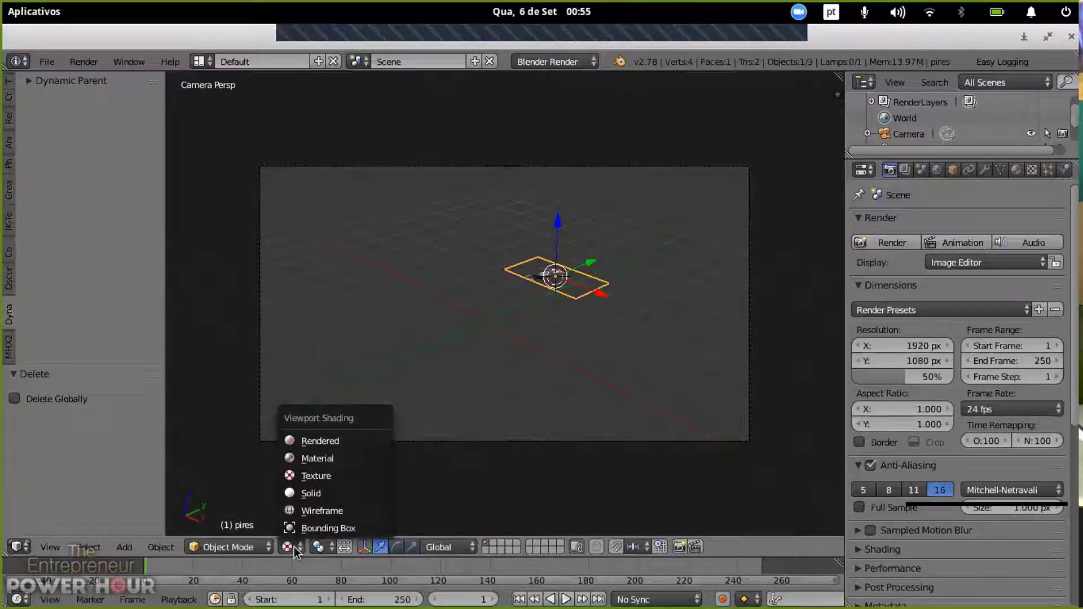
click(309, 494)
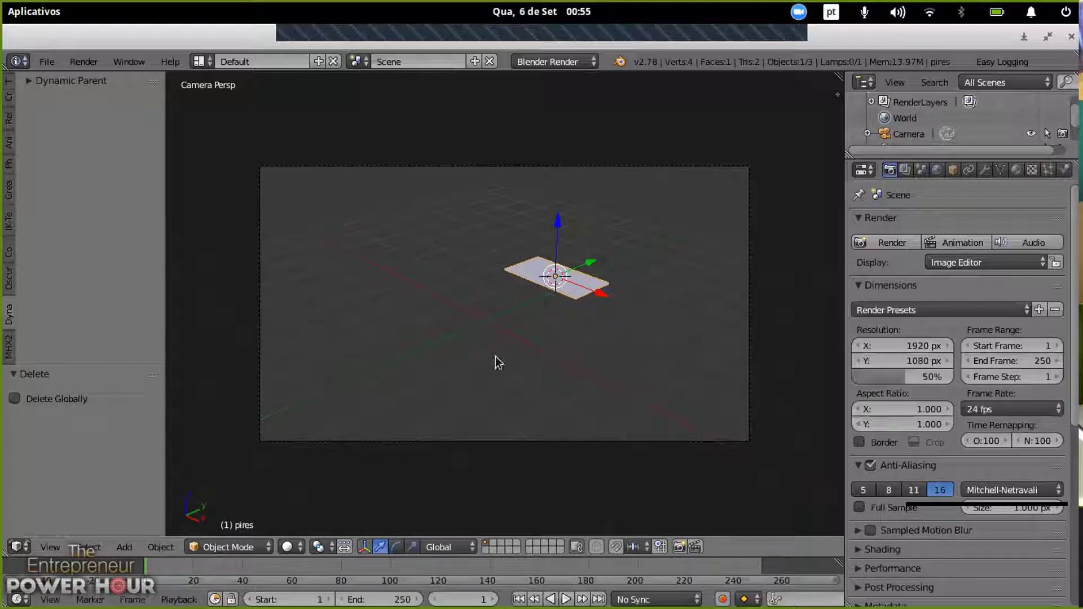
scroll(485, 344, up, 3)
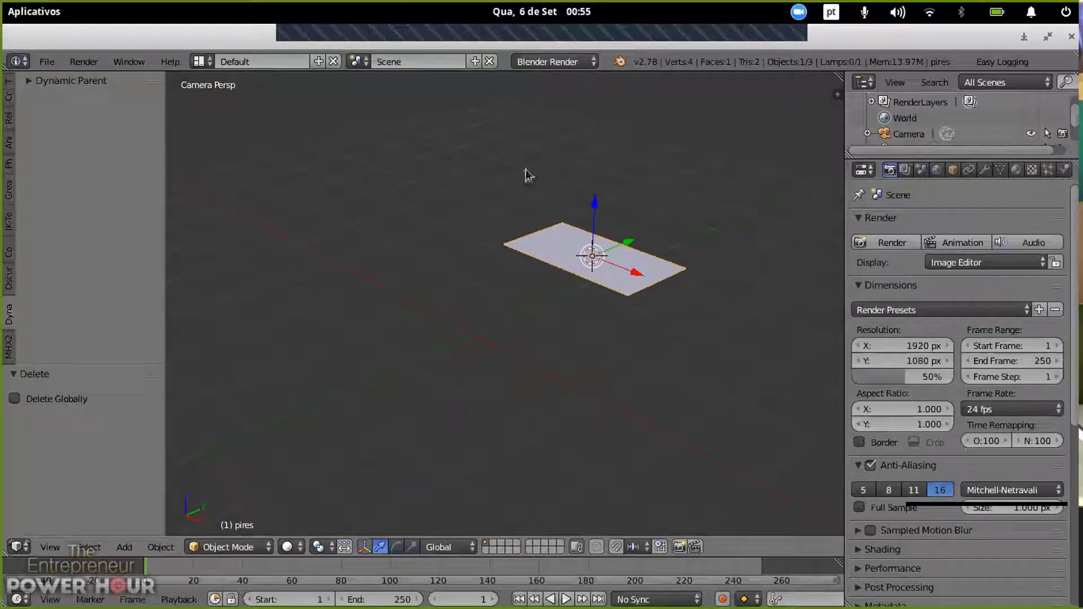
scroll(514, 335, down, 2)
scroll(517, 335, down, 2)
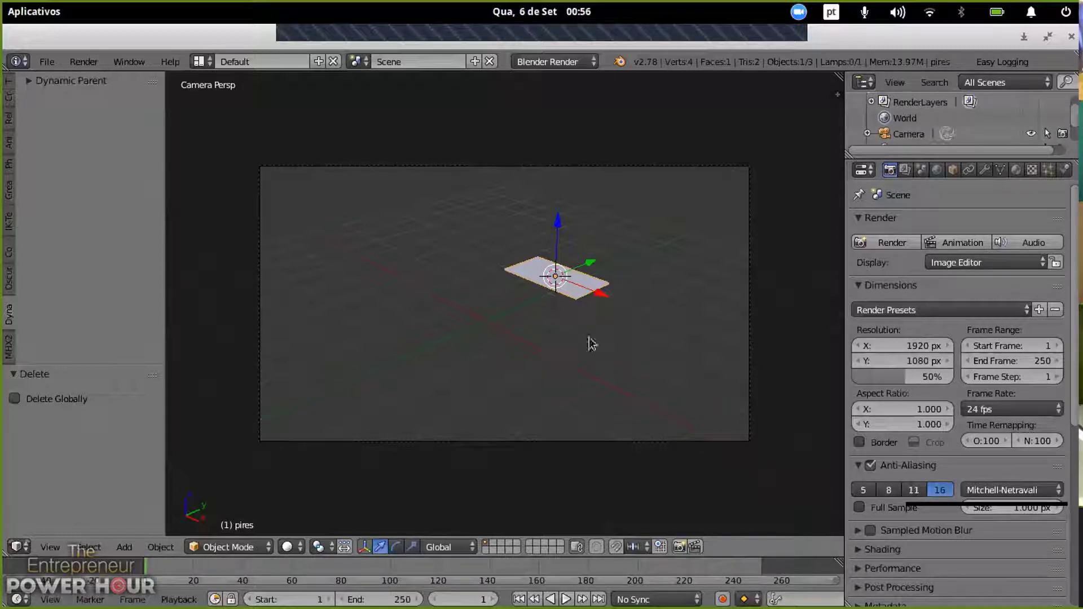
key(KP_7)
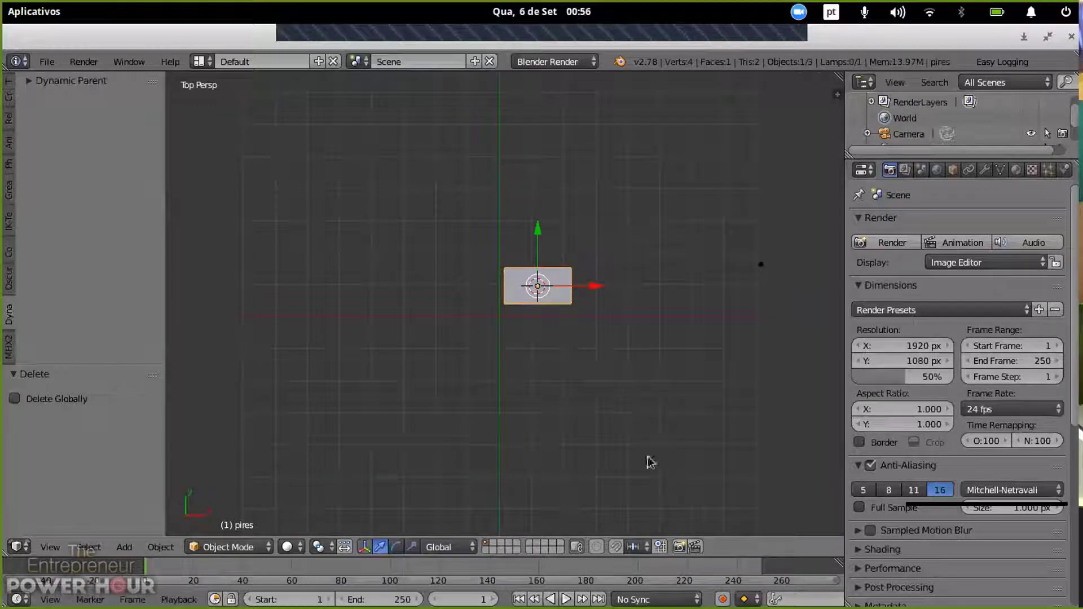
key(KP_0)
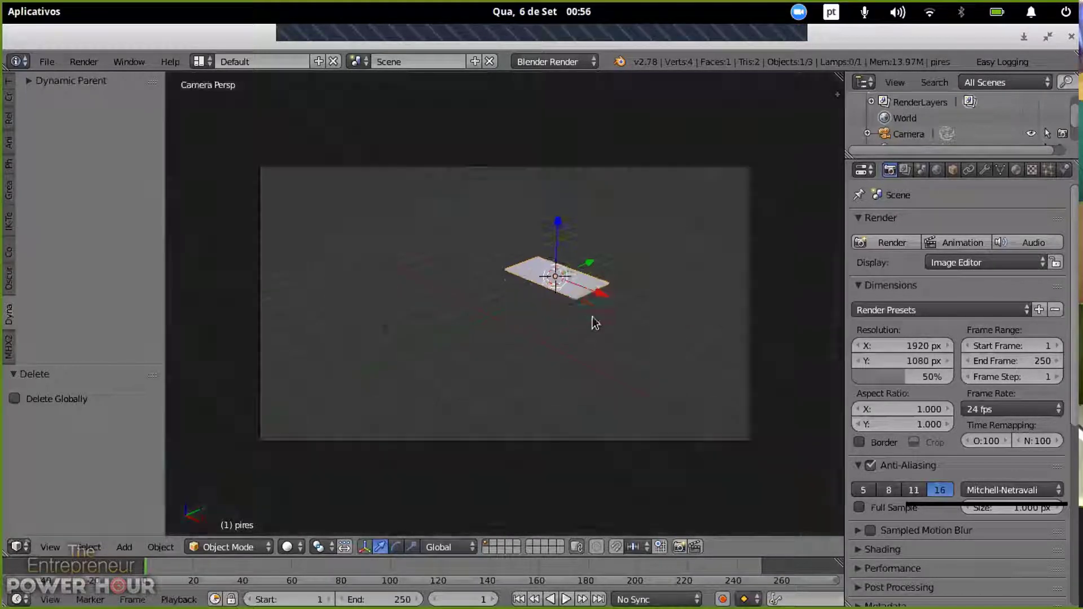
Step: Switch to the Top view and render frame 1 with F12 to check the pires.png plane
click(50, 547)
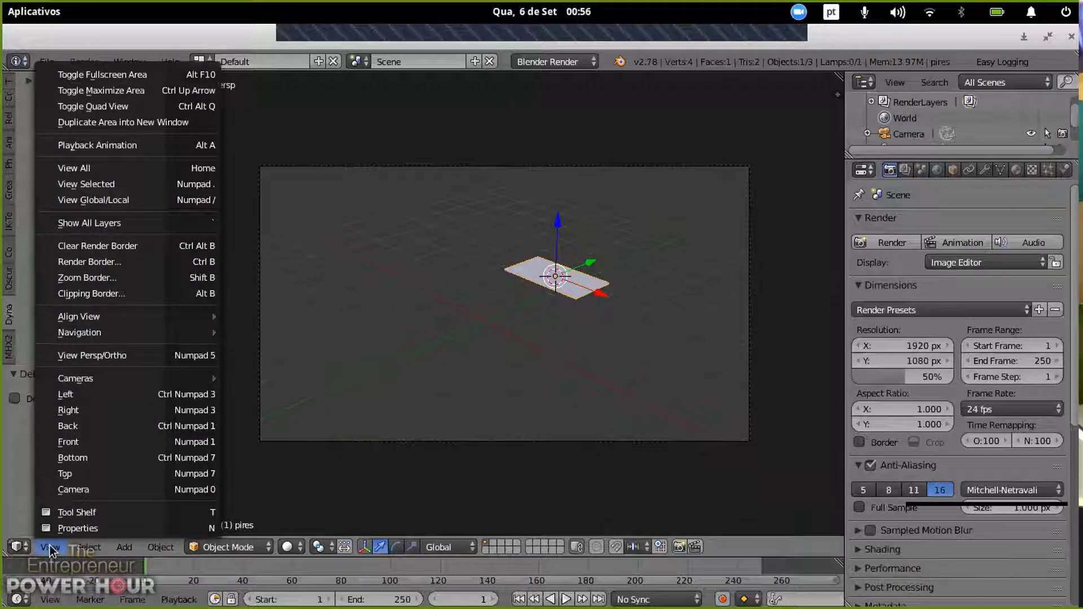
click(50, 547)
click(57, 547)
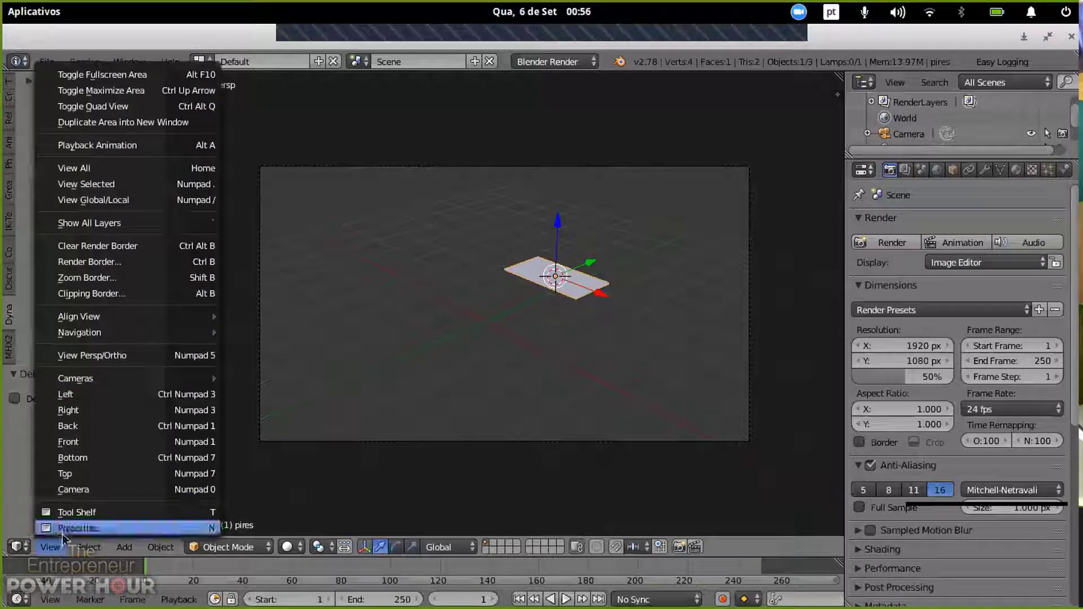
click(78, 474)
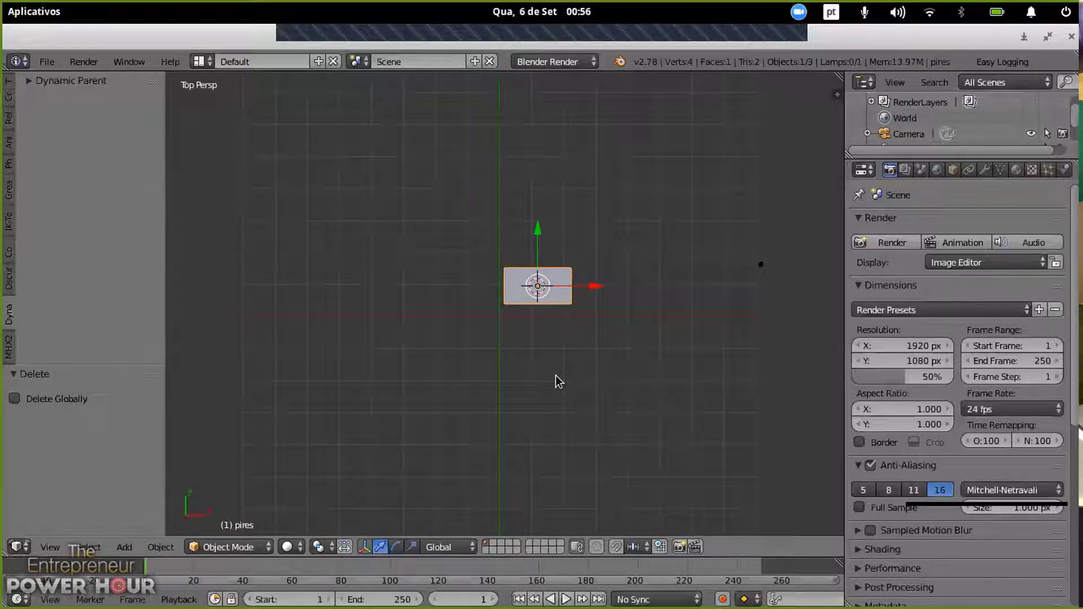
key(F12)
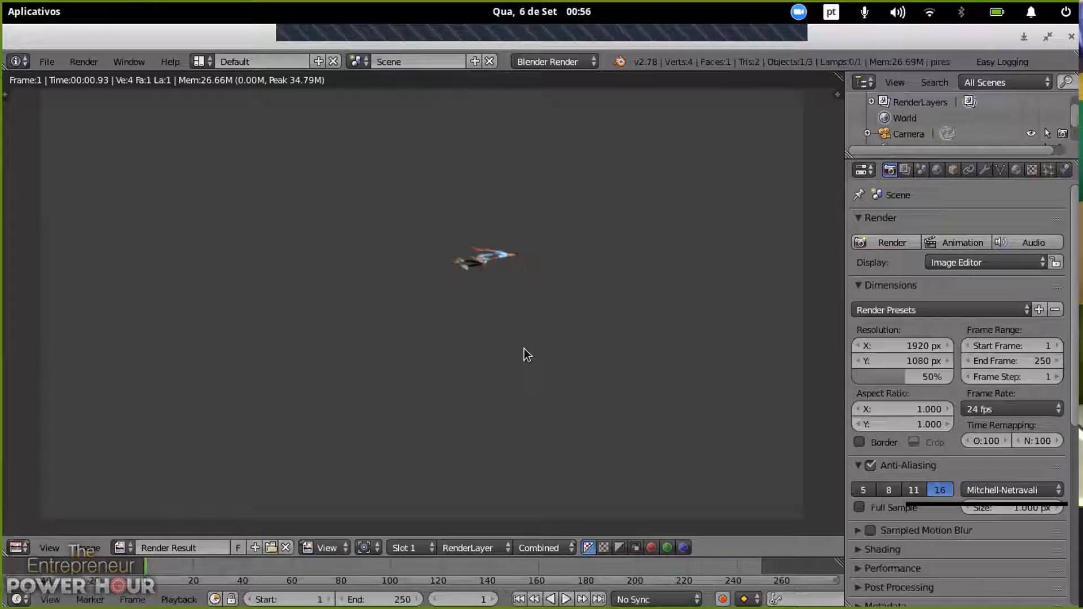
Step: Close the render result and orbit the viewport to see the pires.png plane at an angle
key(Escape)
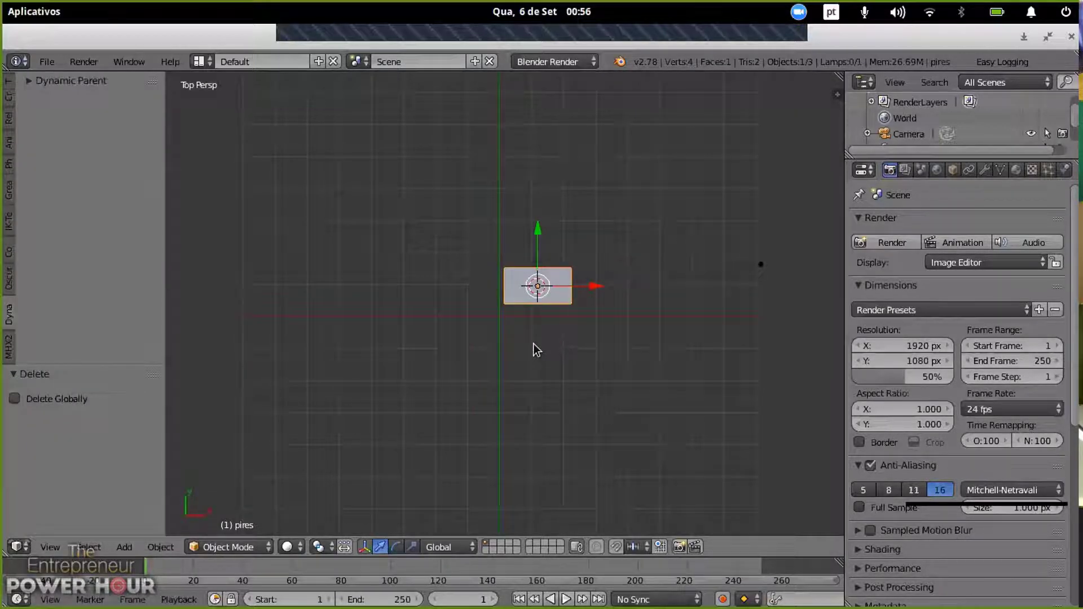
middle_drag(624, 348, 442, 237)
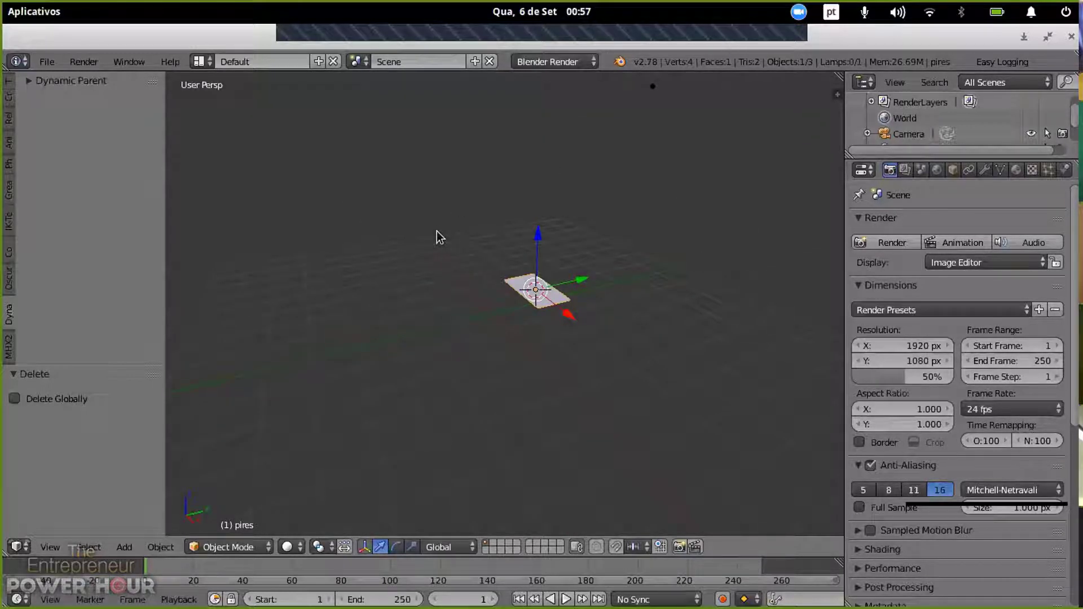
middle_drag(437, 233, 399, 213)
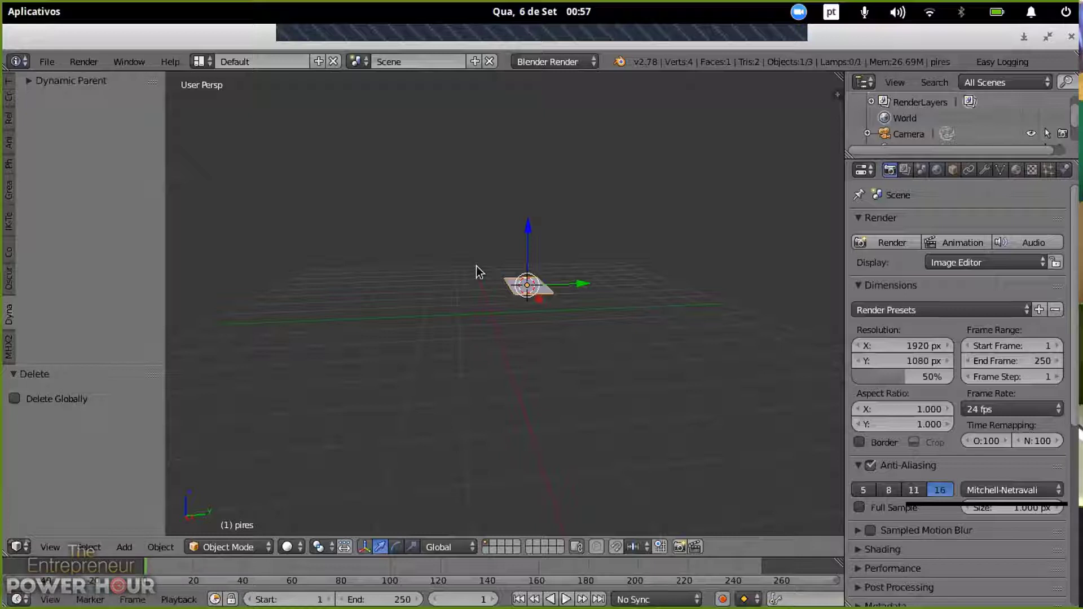
Step: Align the camera to the view, orbit and zoom to an oblique angle, then realign it
key(ctrl+alt+KP_0)
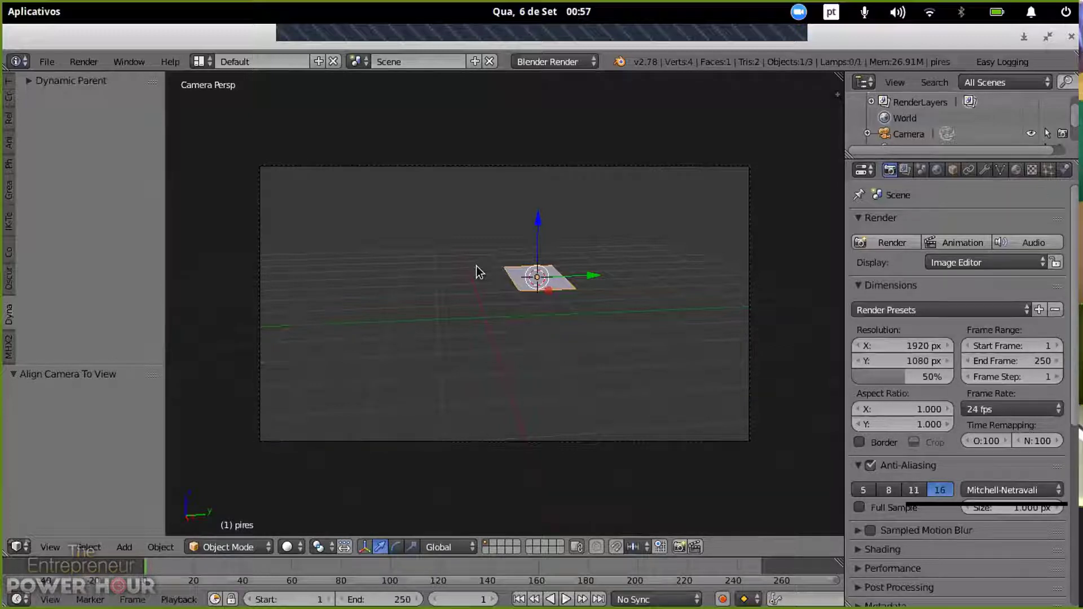
middle_drag(476, 269, 581, 299)
mouse_move(621, 351)
middle_down()
mouse_move(455, 271)
mouse_move(546, 312)
mouse_move(633, 310)
mouse_move(600, 327)
mouse_move(536, 320)
mouse_move(544, 333)
mouse_move(682, 306)
mouse_move(592, 280)
mouse_move(561, 337)
mouse_move(629, 344)
middle_up()
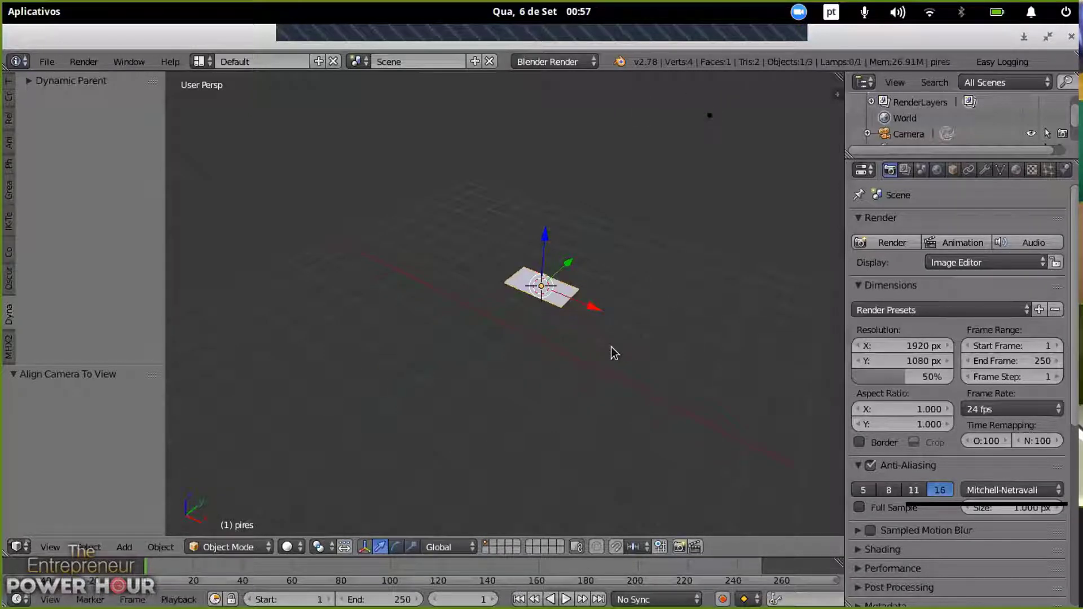
middle_drag(610, 367, 633, 366)
scroll(634, 356, up, 3)
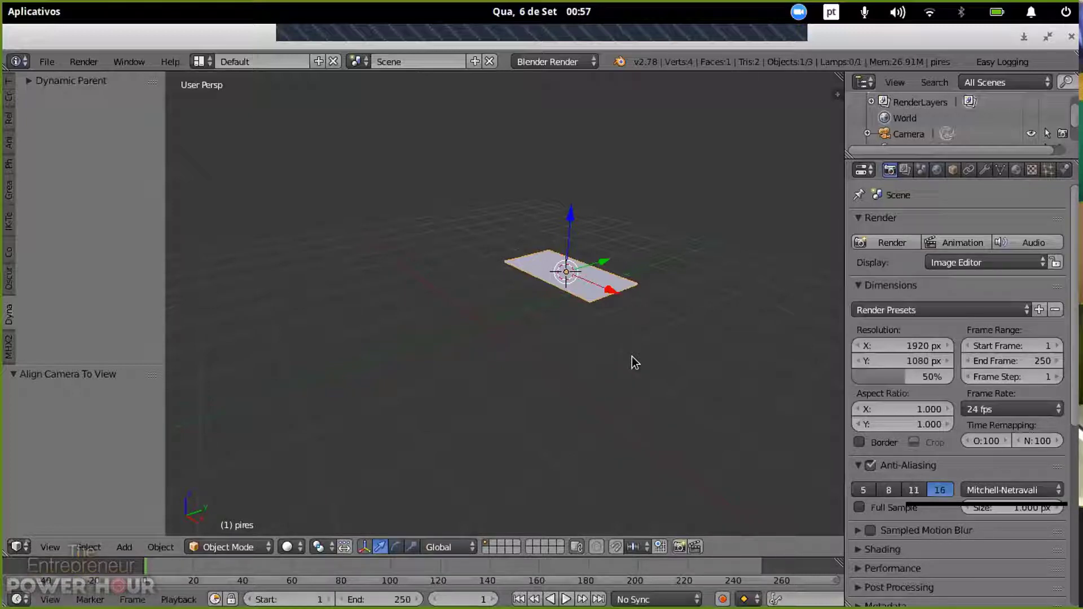
key(KP_0)
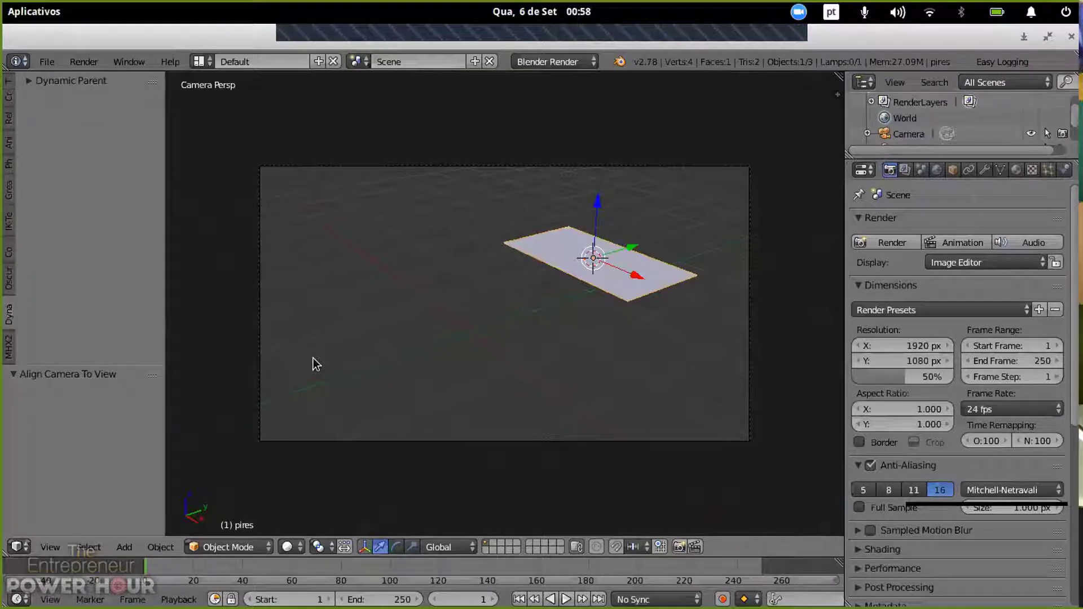
Step: Switch to the Top view and align the camera to look straight down on the plane
click(53, 548)
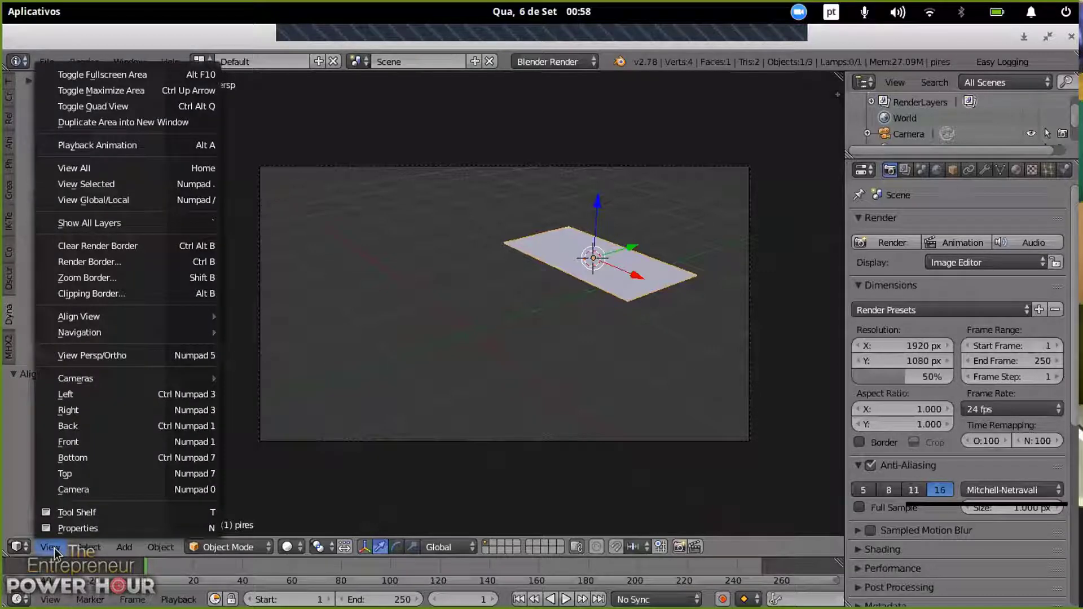
click(90, 473)
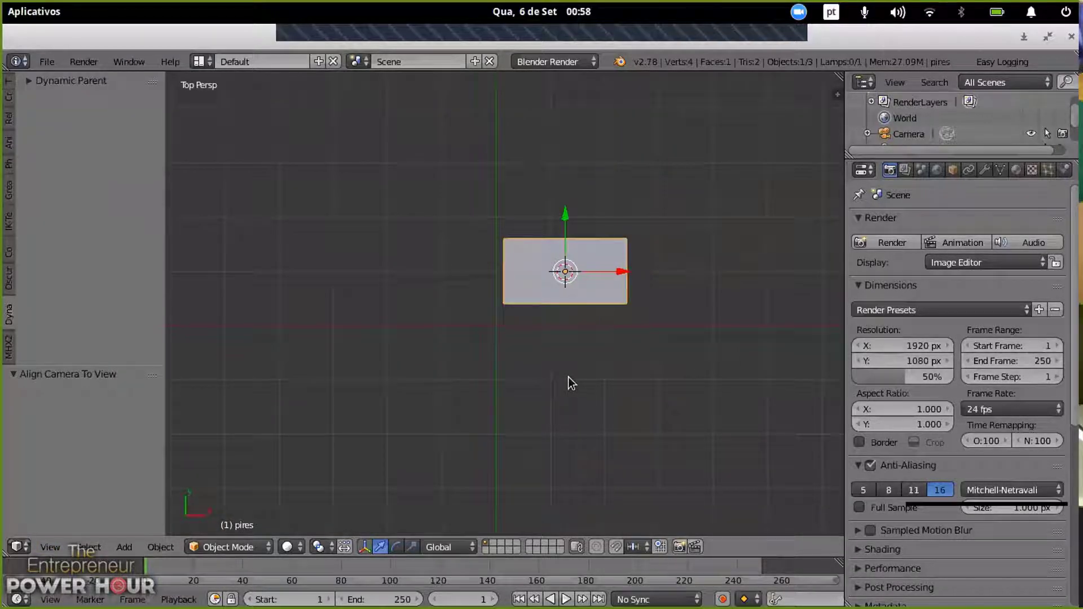
key(KP_0)
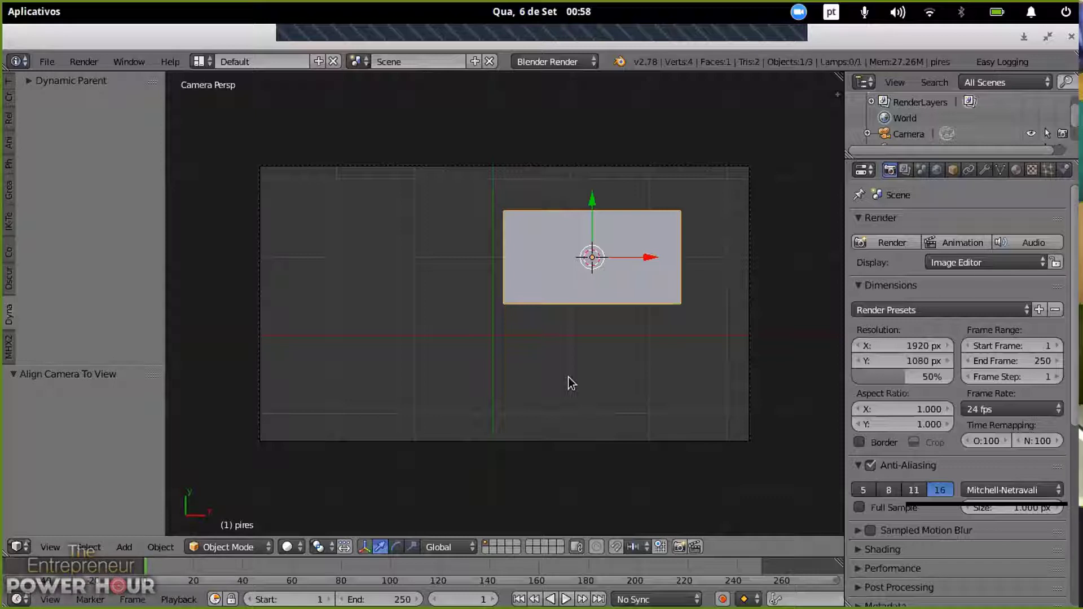
Step: Set the viewport shading to Texture so the footballer image appears on the plane
click(288, 547)
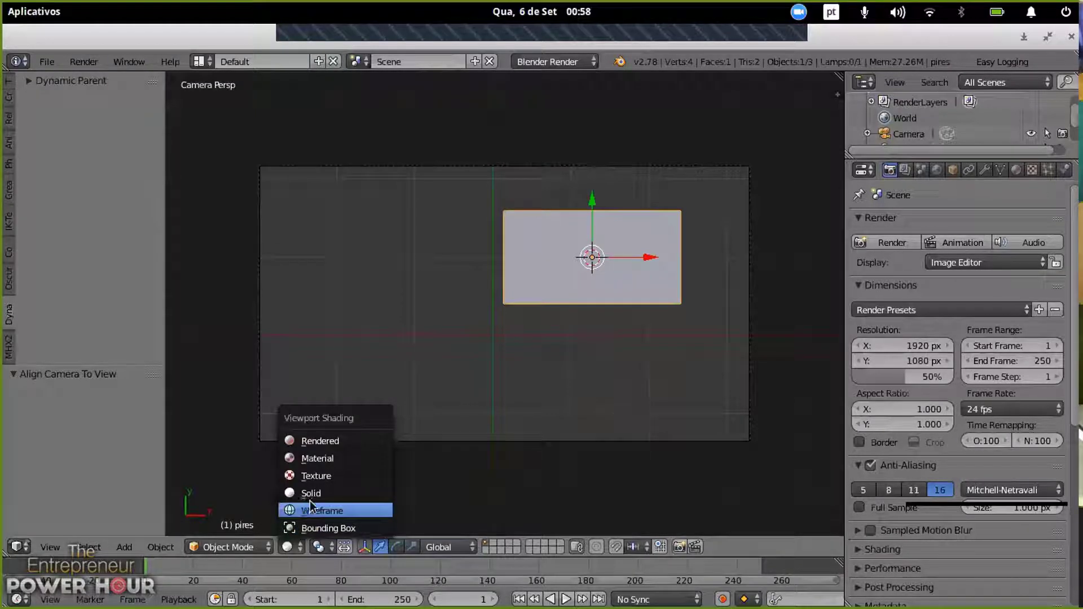
click(323, 476)
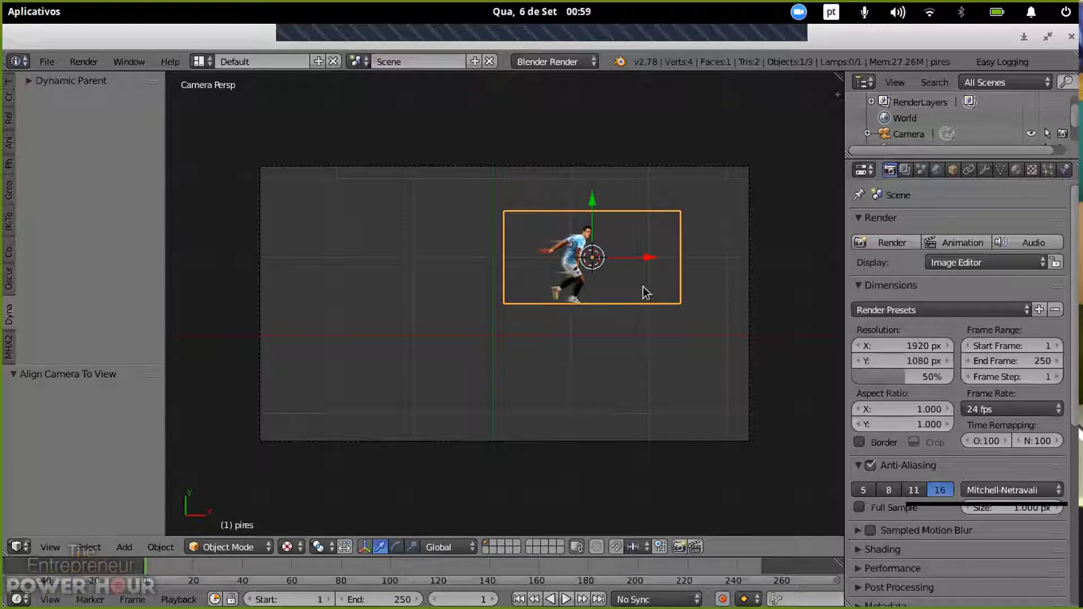
Step: Move the plane along X and Y toward the frame centre, ending at an X offset of -0.451
key(g)
key(x)
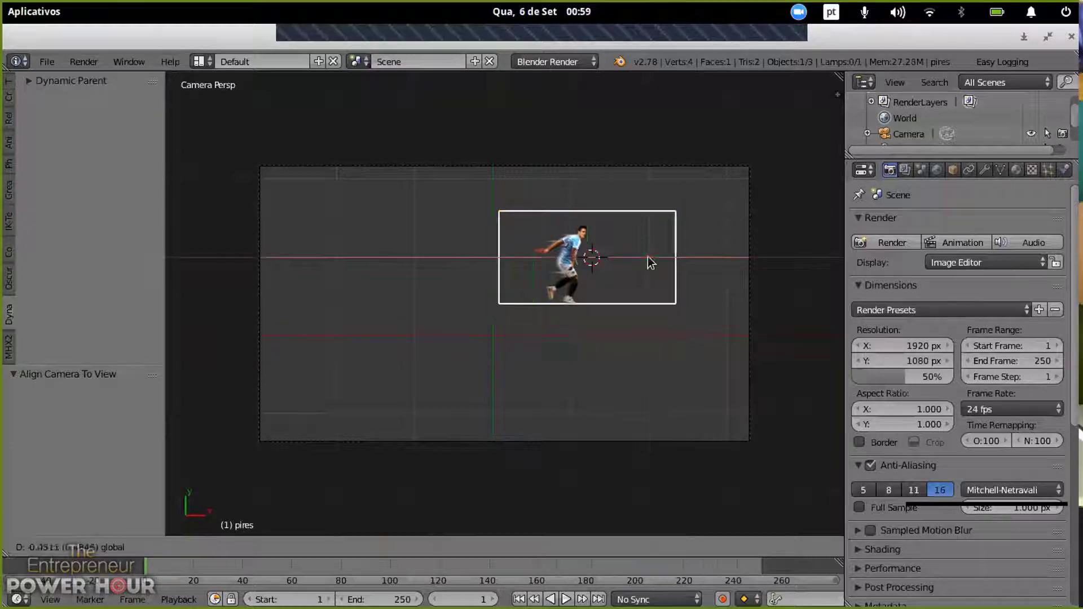
click(614, 248)
key(g)
key(y)
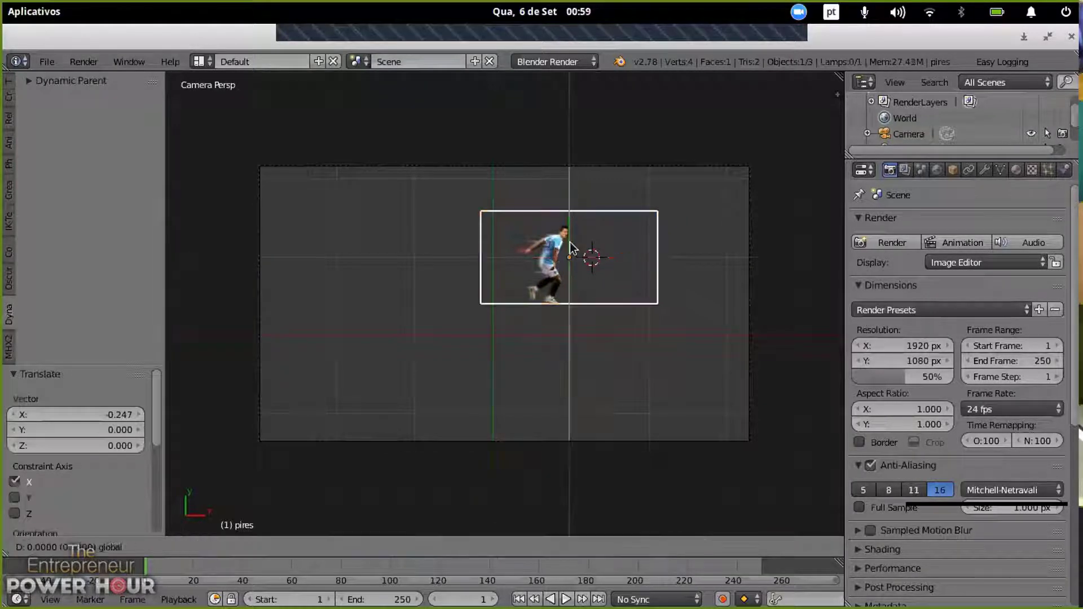
click(586, 192)
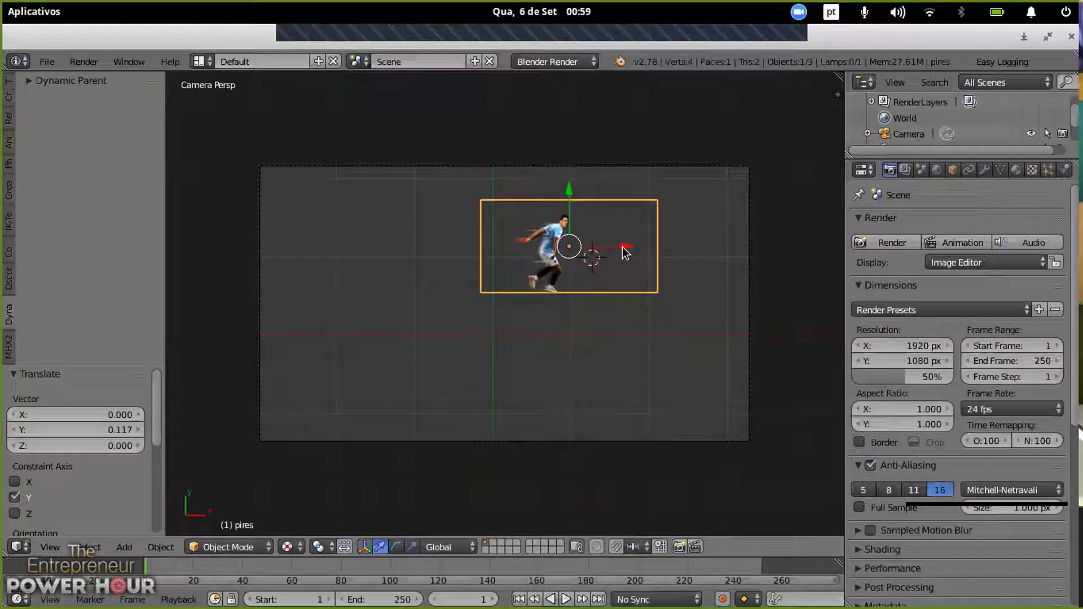
mouse_move(625, 252)
mouse_down()
mouse_move(566, 256)
mouse_move(660, 253)
mouse_move(566, 253)
mouse_move(621, 254)
mouse_move(610, 260)
mouse_up()
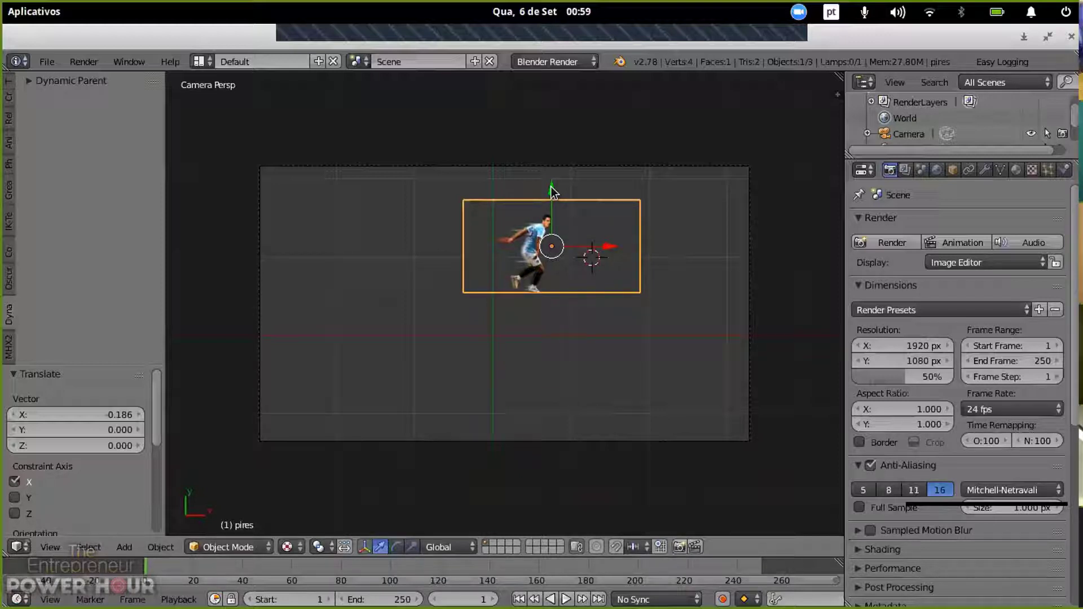
mouse_move(551, 191)
mouse_down()
mouse_move(546, 251)
mouse_move(563, 201)
mouse_move(559, 211)
mouse_up()
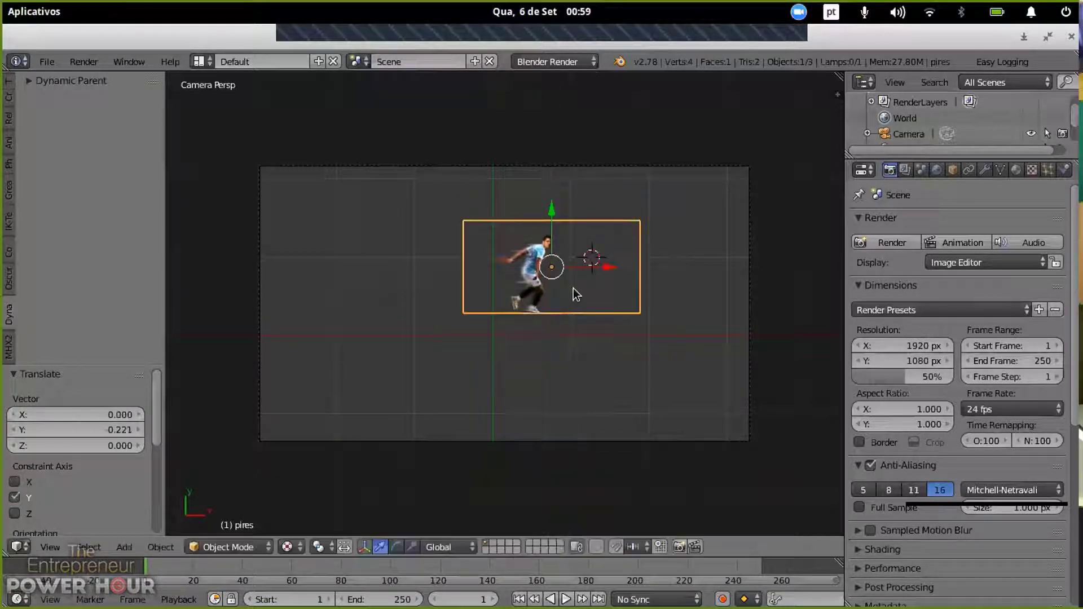
drag(611, 270, 562, 270)
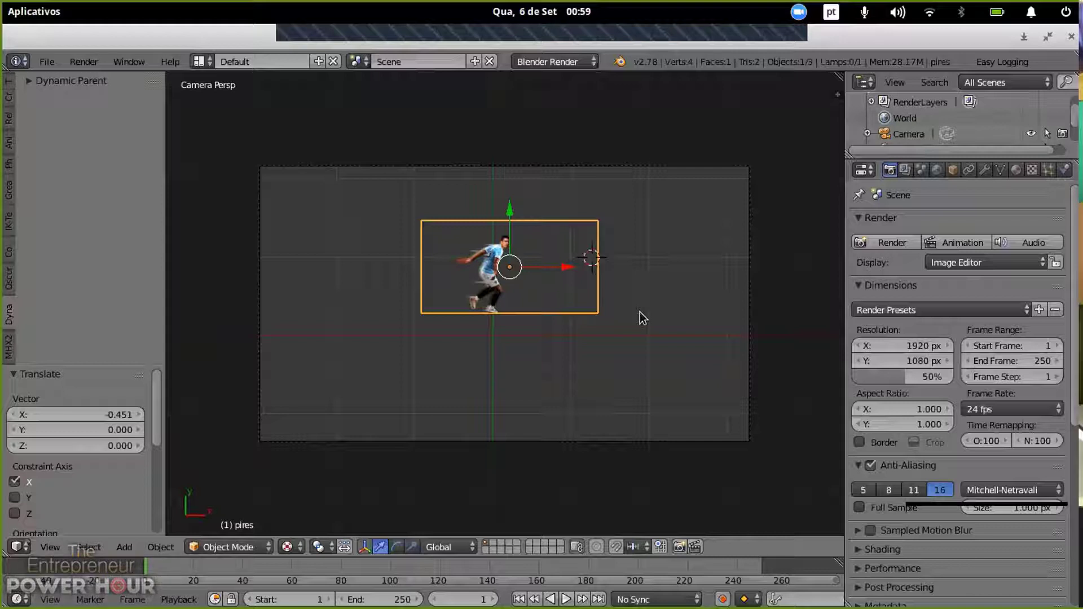
Step: Toggle the header manipulator buttons until only the Scale manipulator is active on the plane
shift+click(397, 547)
shift+click(414, 549)
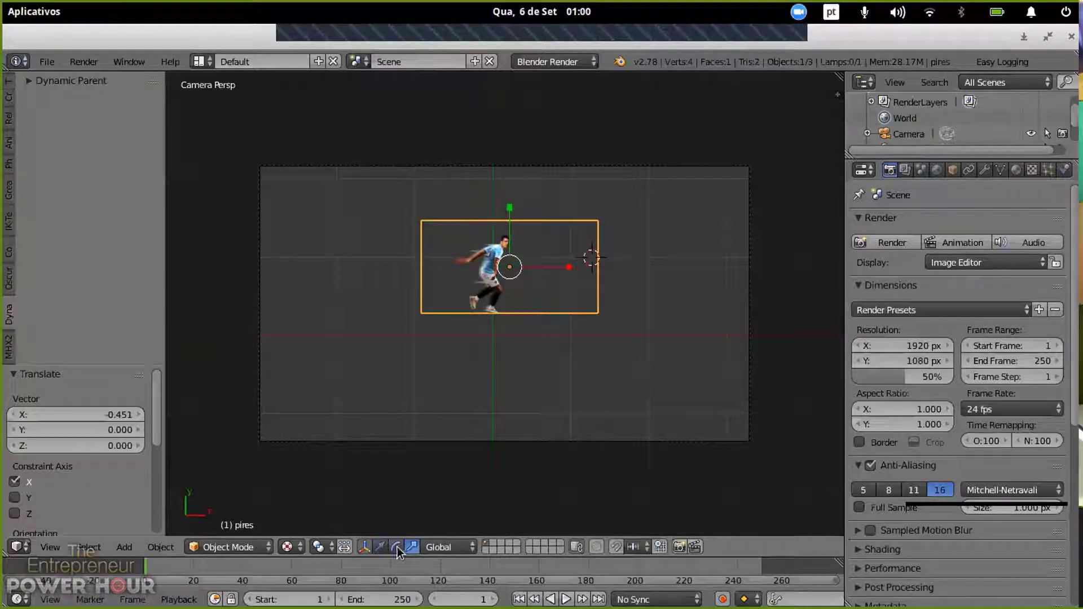
click(397, 547)
click(380, 547)
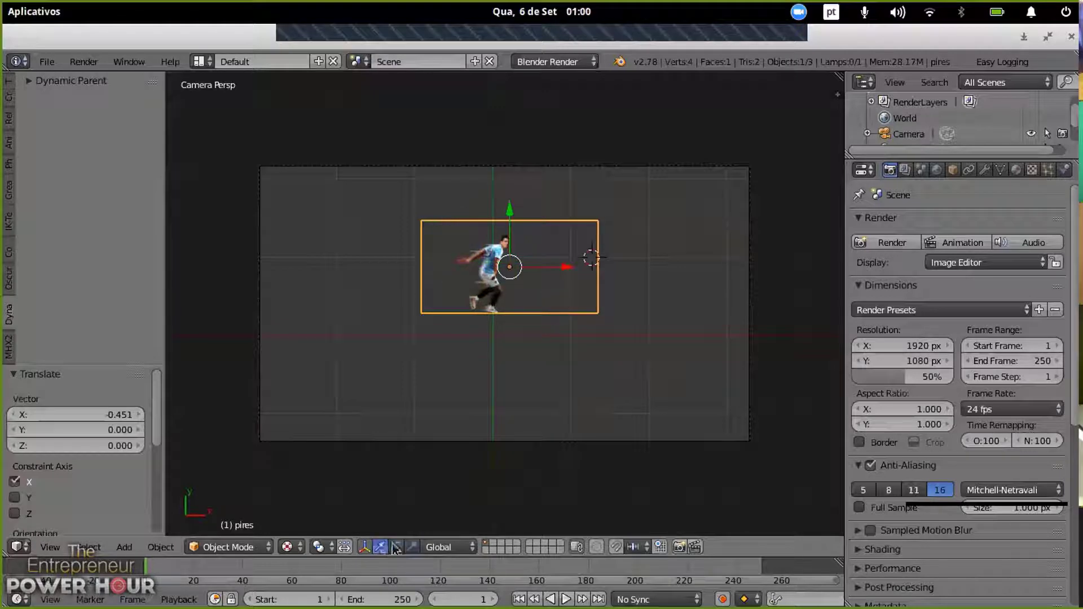
click(397, 547)
click(381, 547)
click(396, 547)
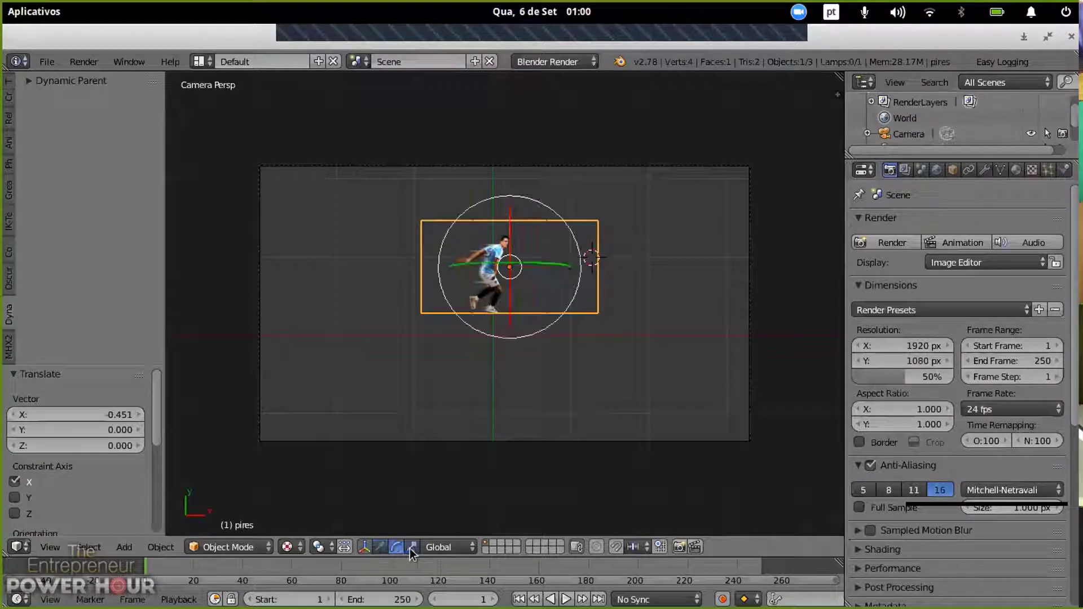
click(382, 547)
click(397, 547)
click(382, 547)
click(396, 548)
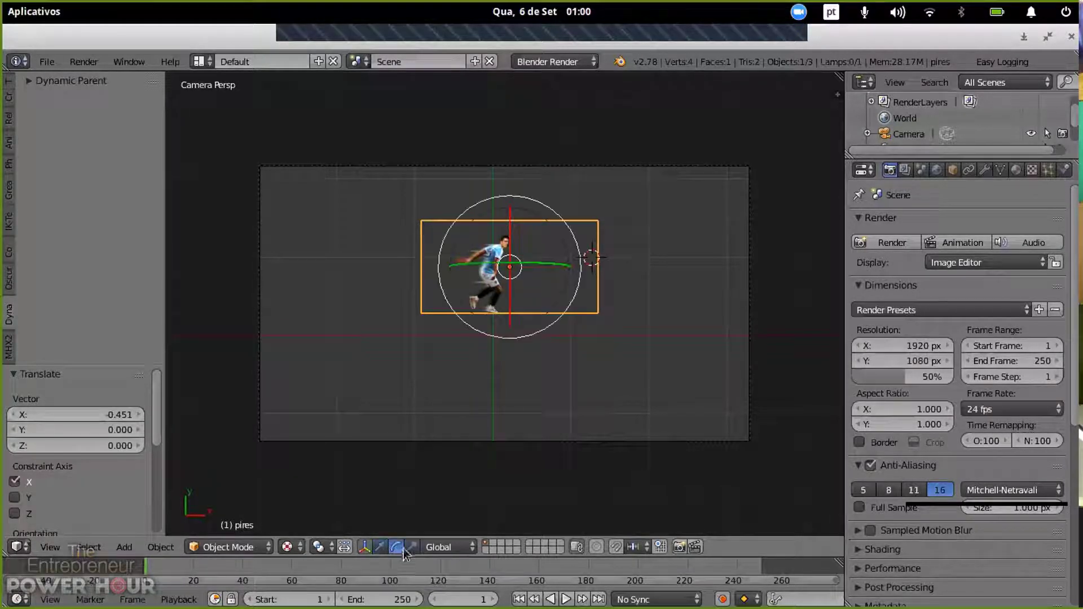
click(413, 547)
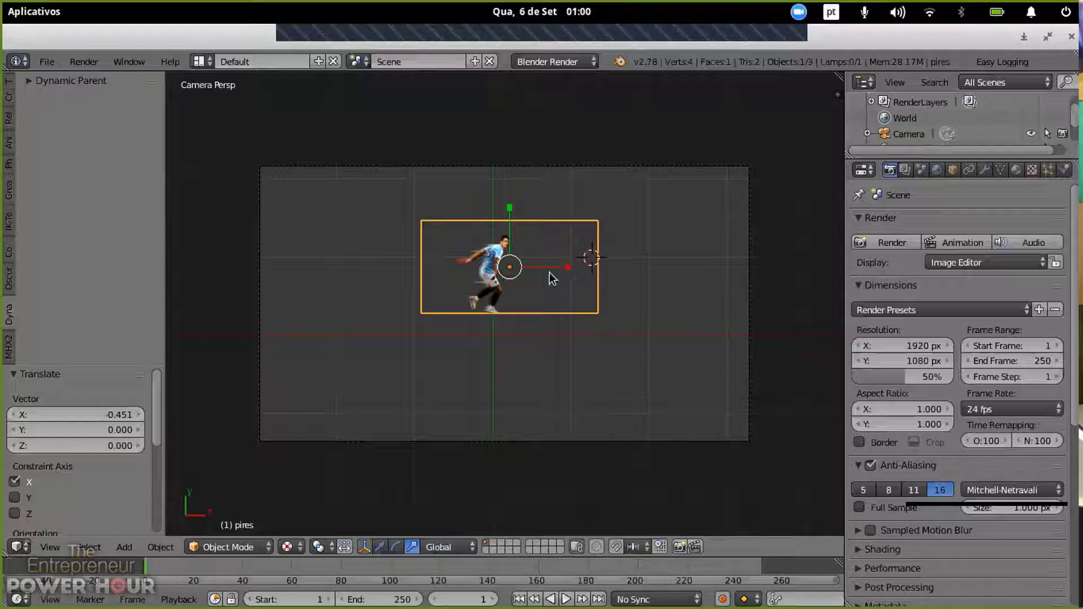
mouse_move(571, 269)
mouse_down()
mouse_move(611, 270)
mouse_move(549, 278)
mouse_move(638, 272)
mouse_move(540, 271)
mouse_move(591, 273)
mouse_up()
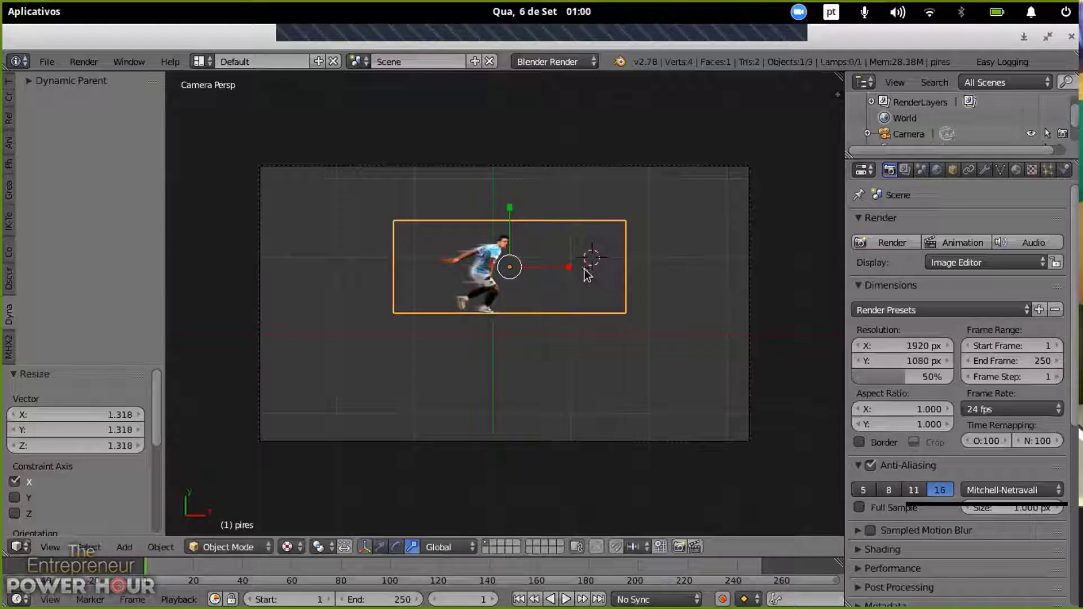
key(ctrl+z)
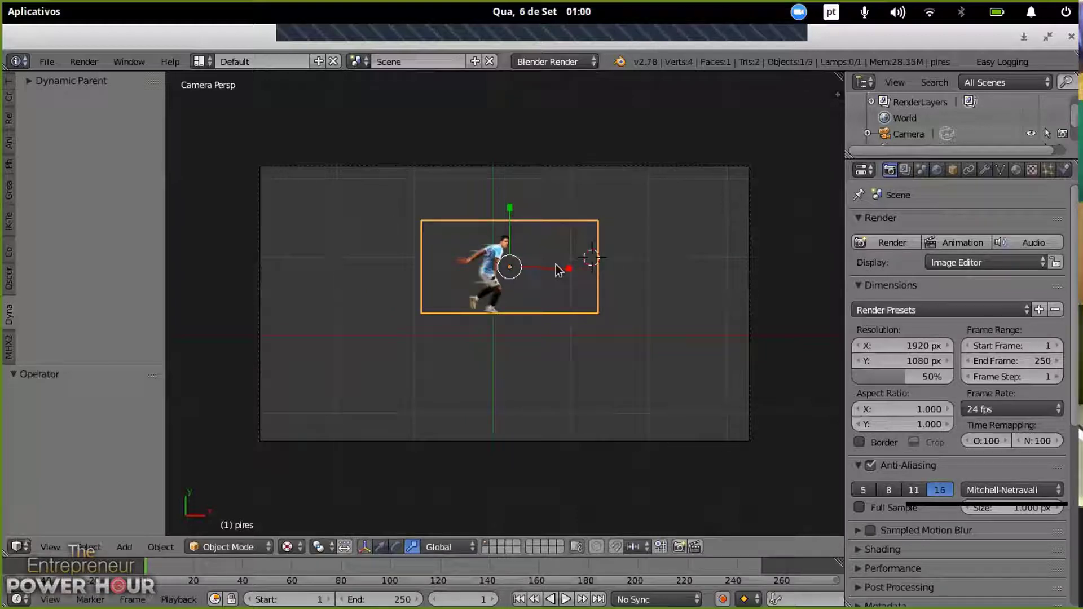
mouse_move(571, 272)
mouse_down()
mouse_move(635, 269)
mouse_move(581, 267)
mouse_up()
key(ctrl+z)
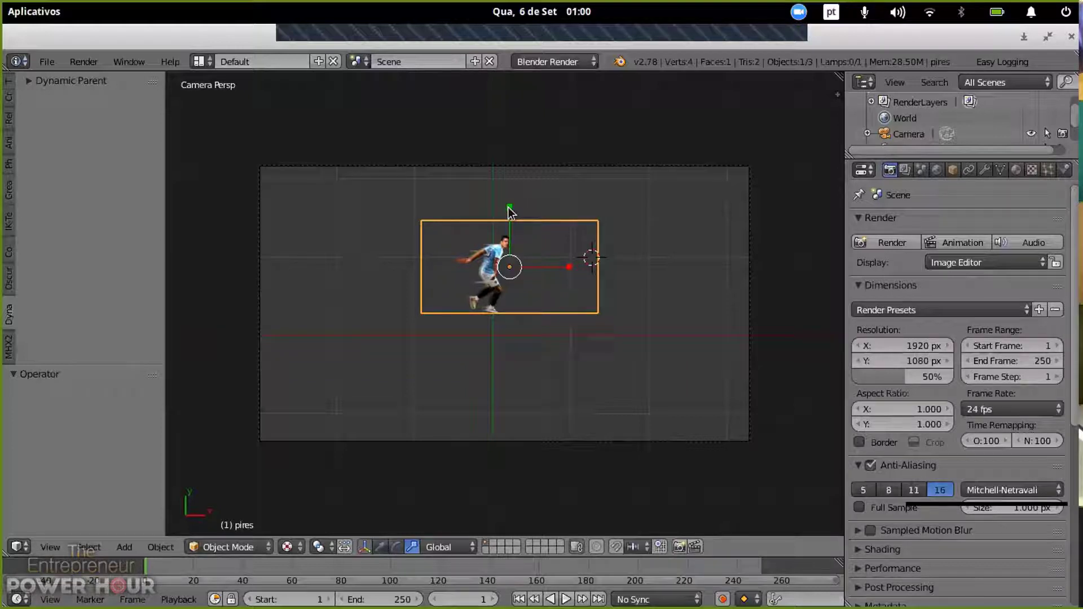
drag(509, 211, 565, 242)
key(ctrl+z)
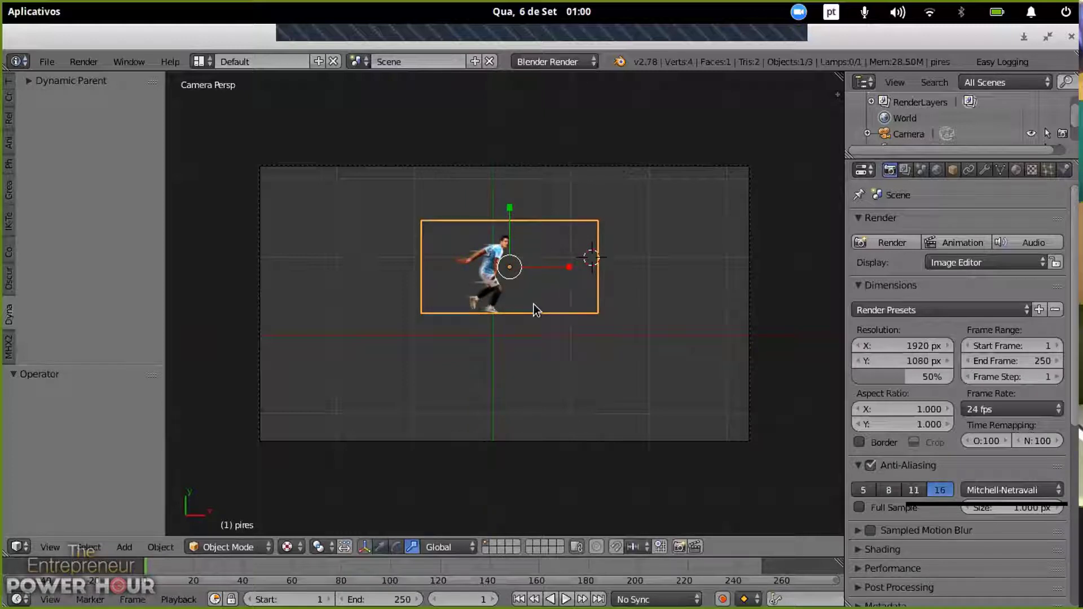
Step: Switch the plane's manipulator from Scale to Rotate
click(397, 547)
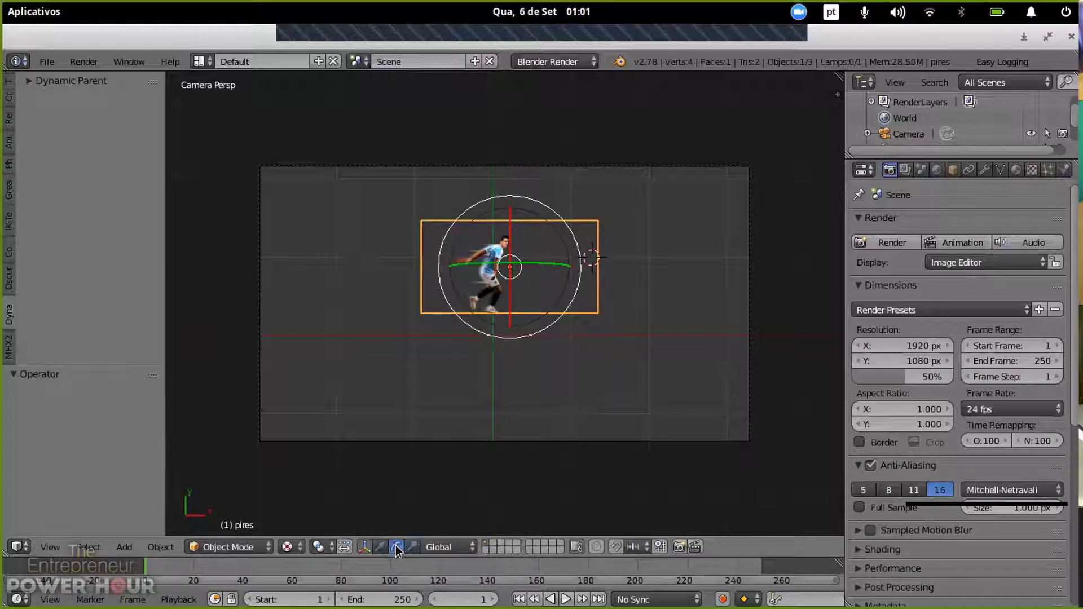